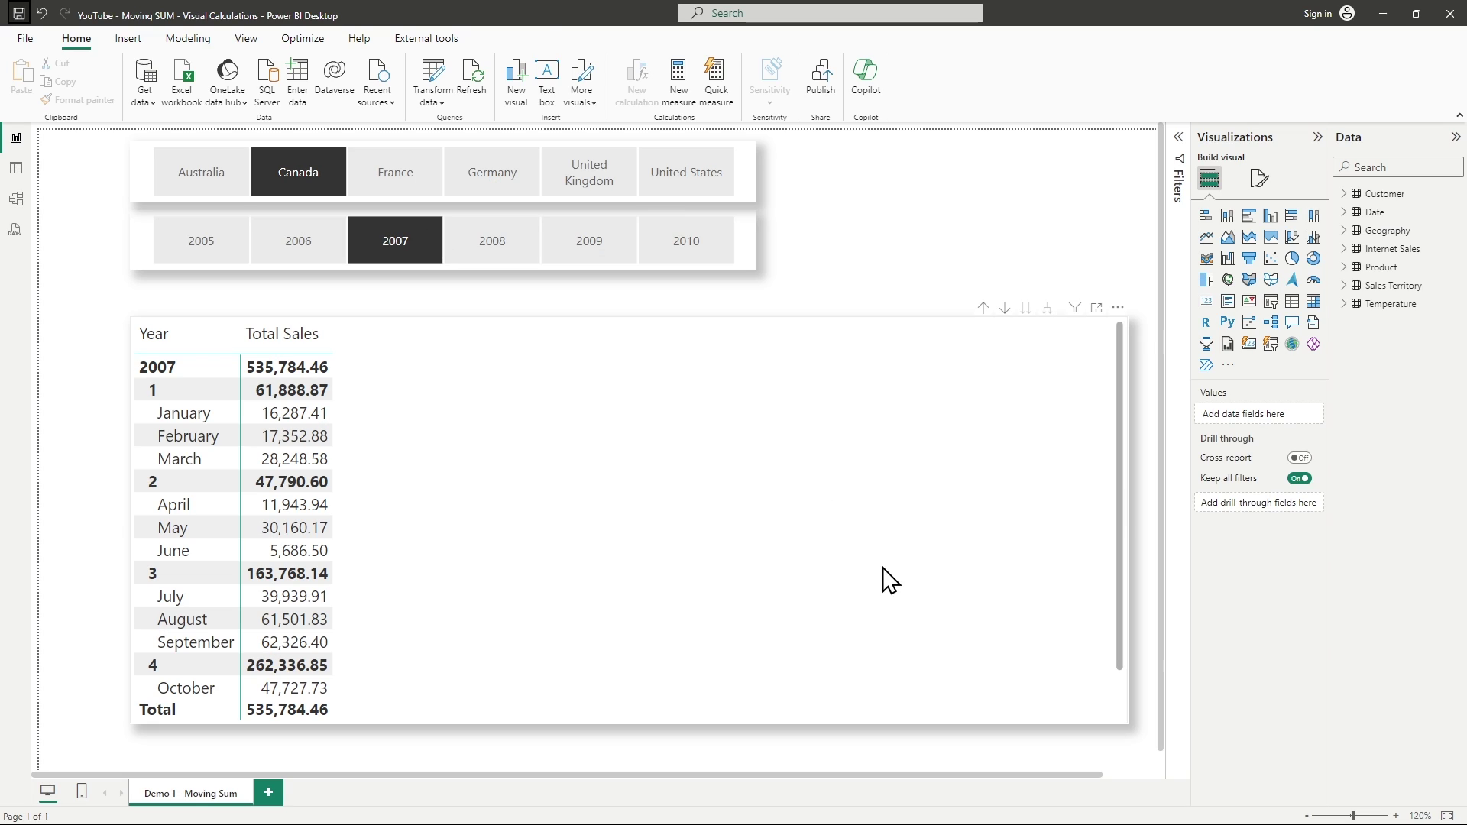
Step: Start a new visual calculation on the 2007 sales matrix and list the calculation templates
{"action": "left_click", "coordinate": [784, 487]}
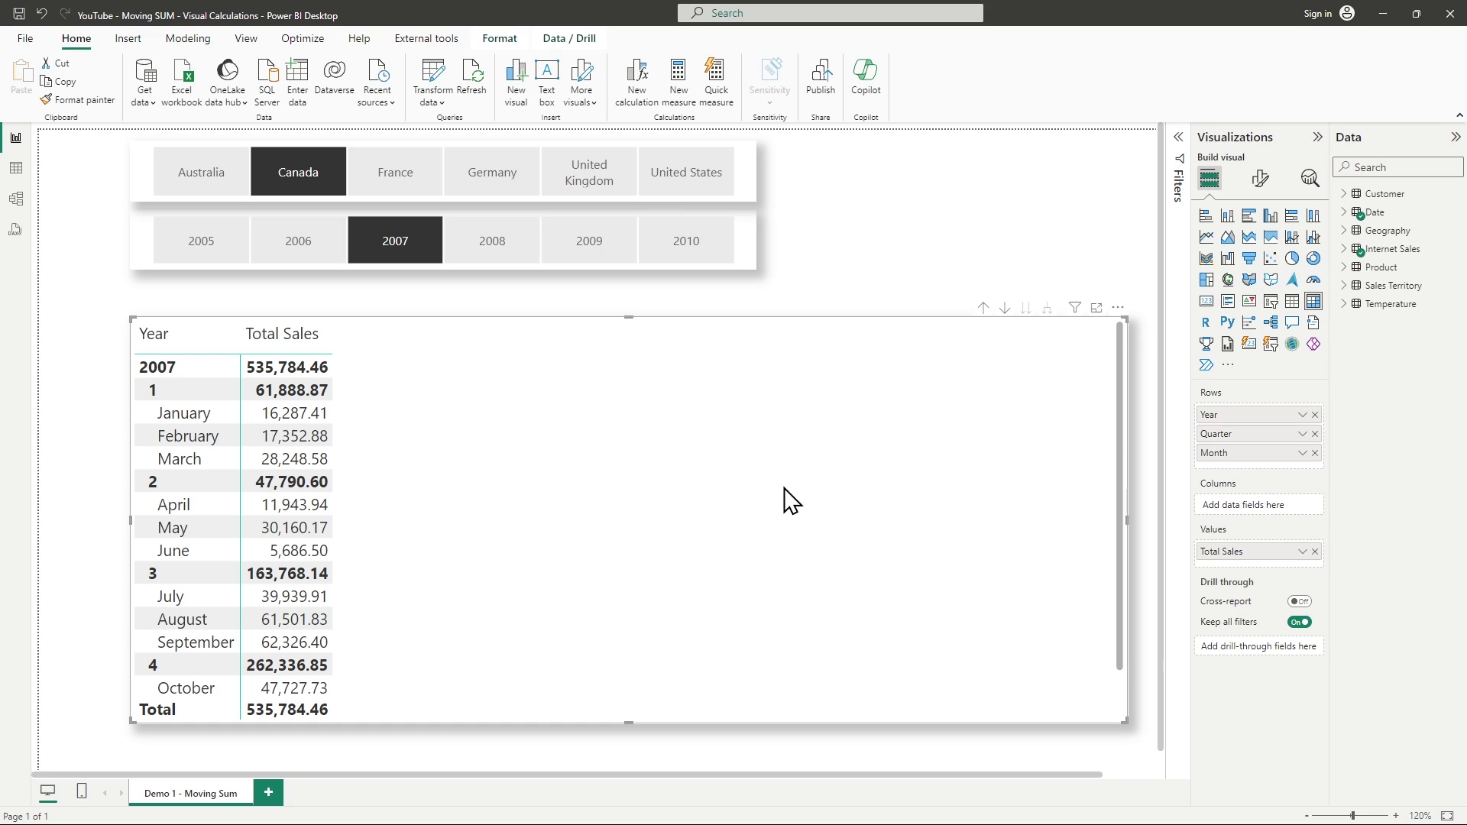
{"action": "left_click", "coordinate": [637, 83]}
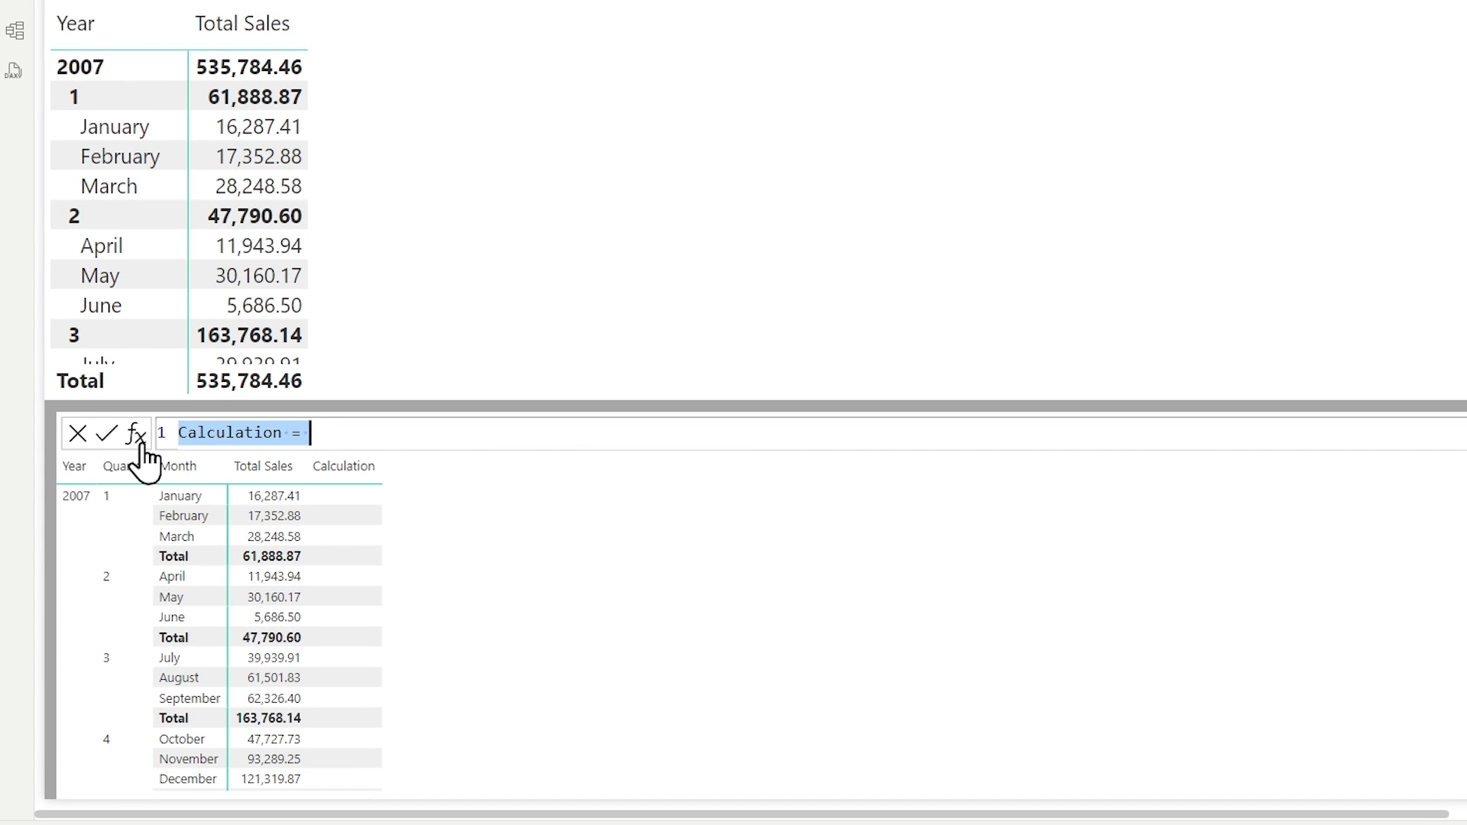
{"action": "left_click", "coordinate": [141, 445]}
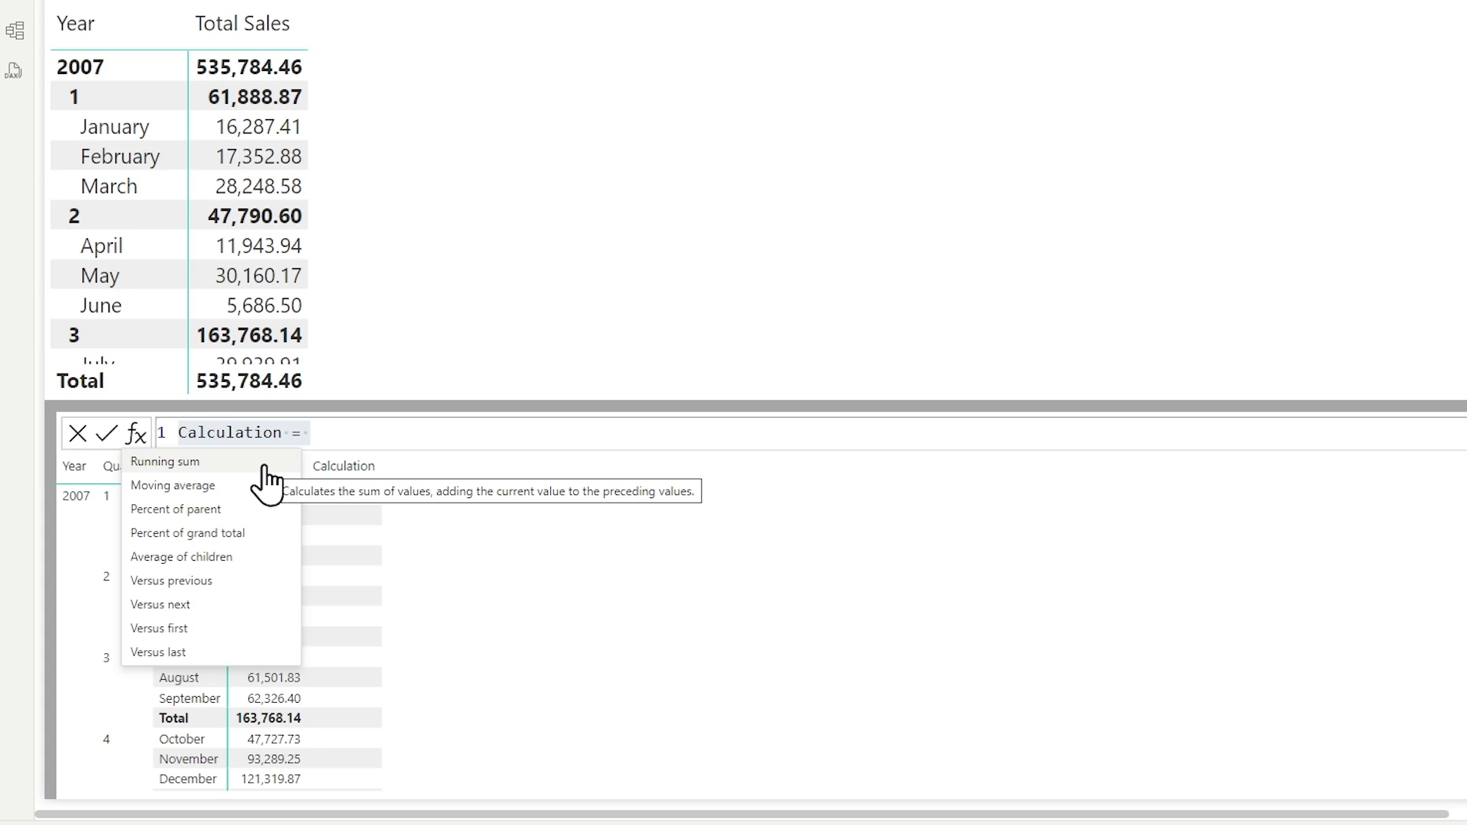
Step: Insert the Running sum template with Total Sales as its field: RUNNINGSUM([Total Sales])
{"action": "left_click", "coordinate": [264, 465]}
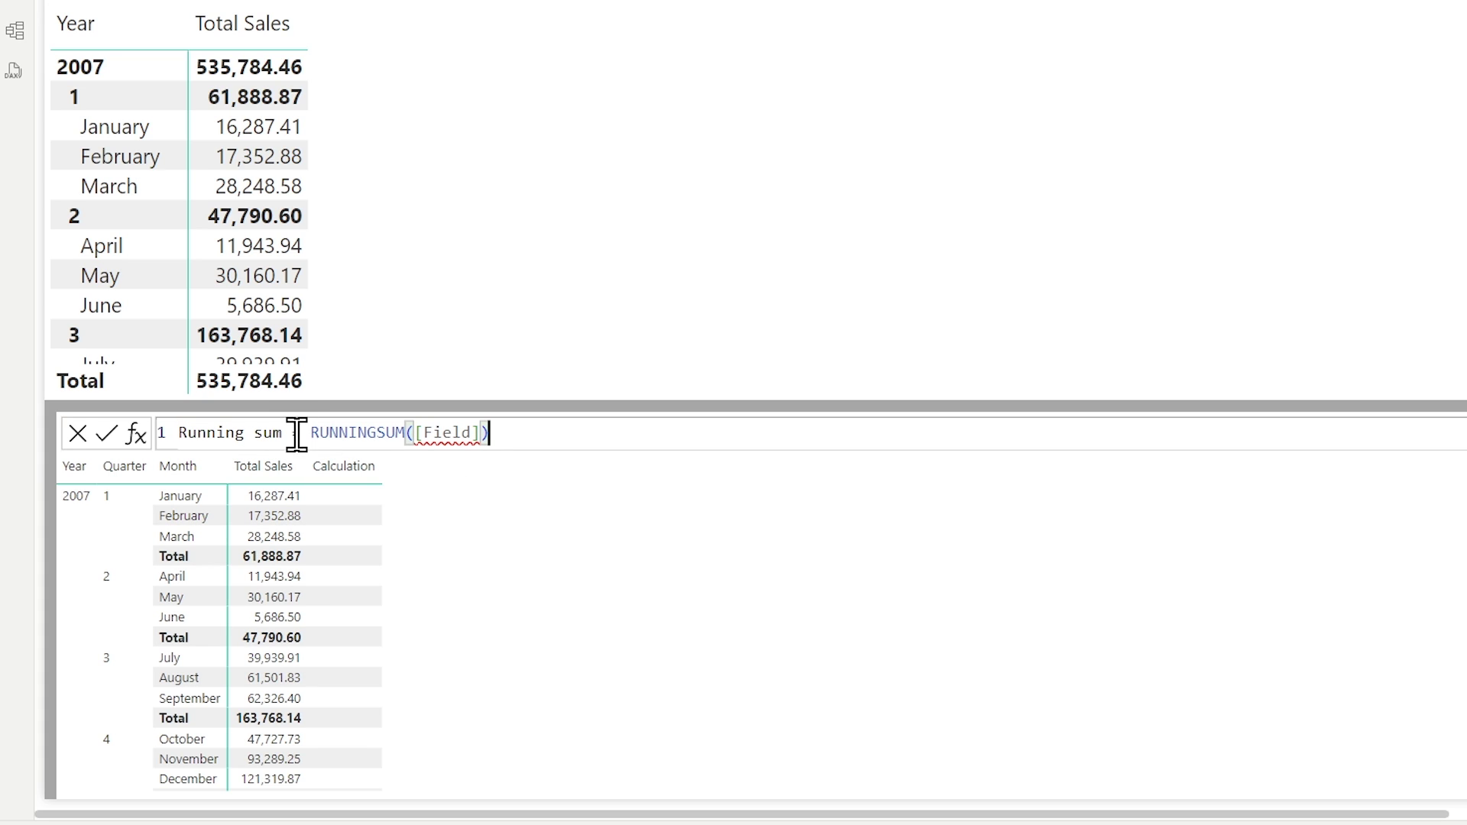
{"action": "left_click_drag", "start_coordinate": [423, 433], "coordinate": [463, 433]}
{"action": "scroll", "coordinate": [506, 435], "scroll_direction": "up", "scroll_amount": 2}
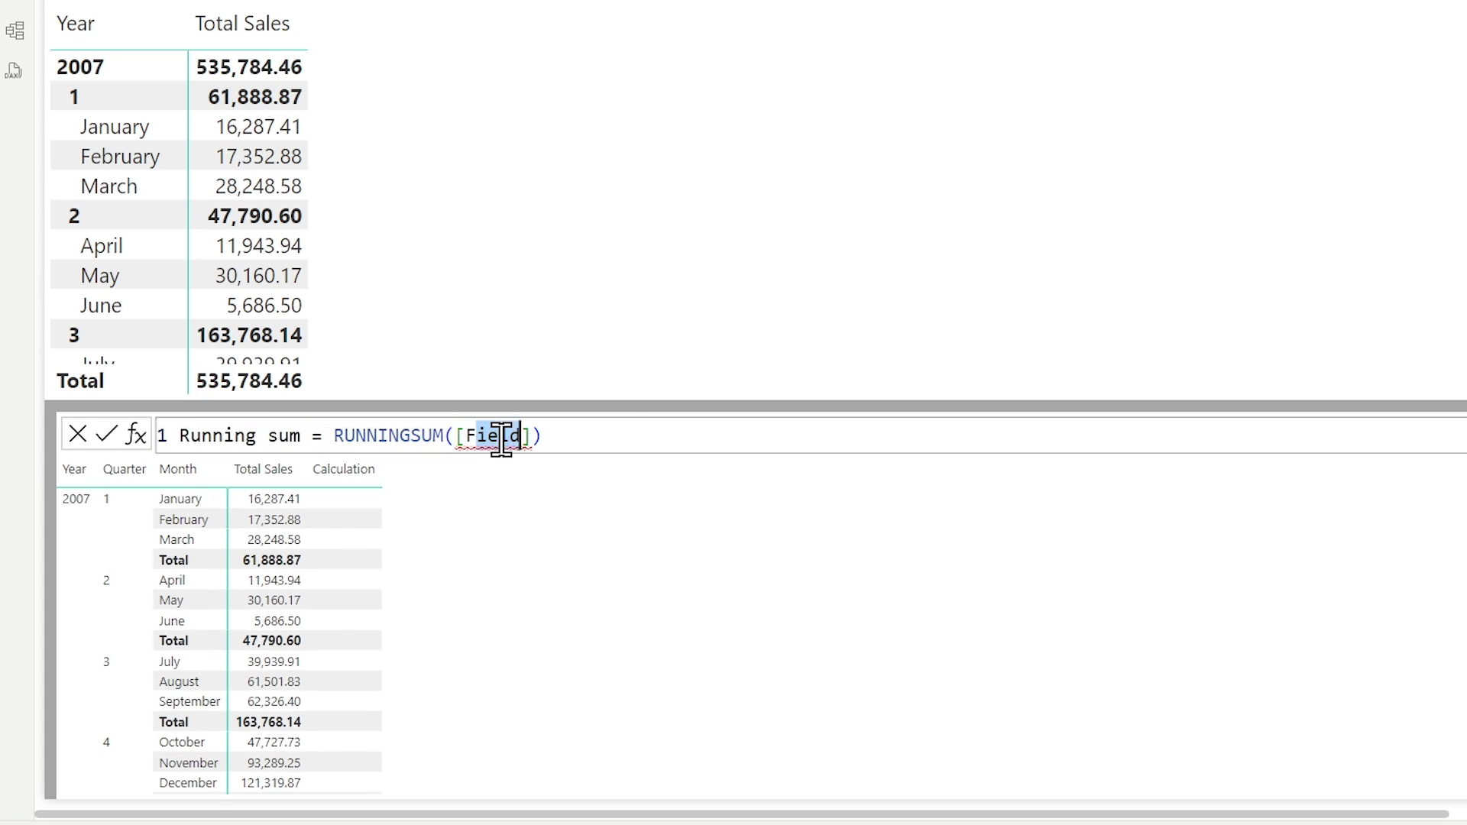
{"action": "key", "text": "BackSpace"}
{"action": "key", "text": "BackSpace"}
{"action": "type", "text": "Total"}
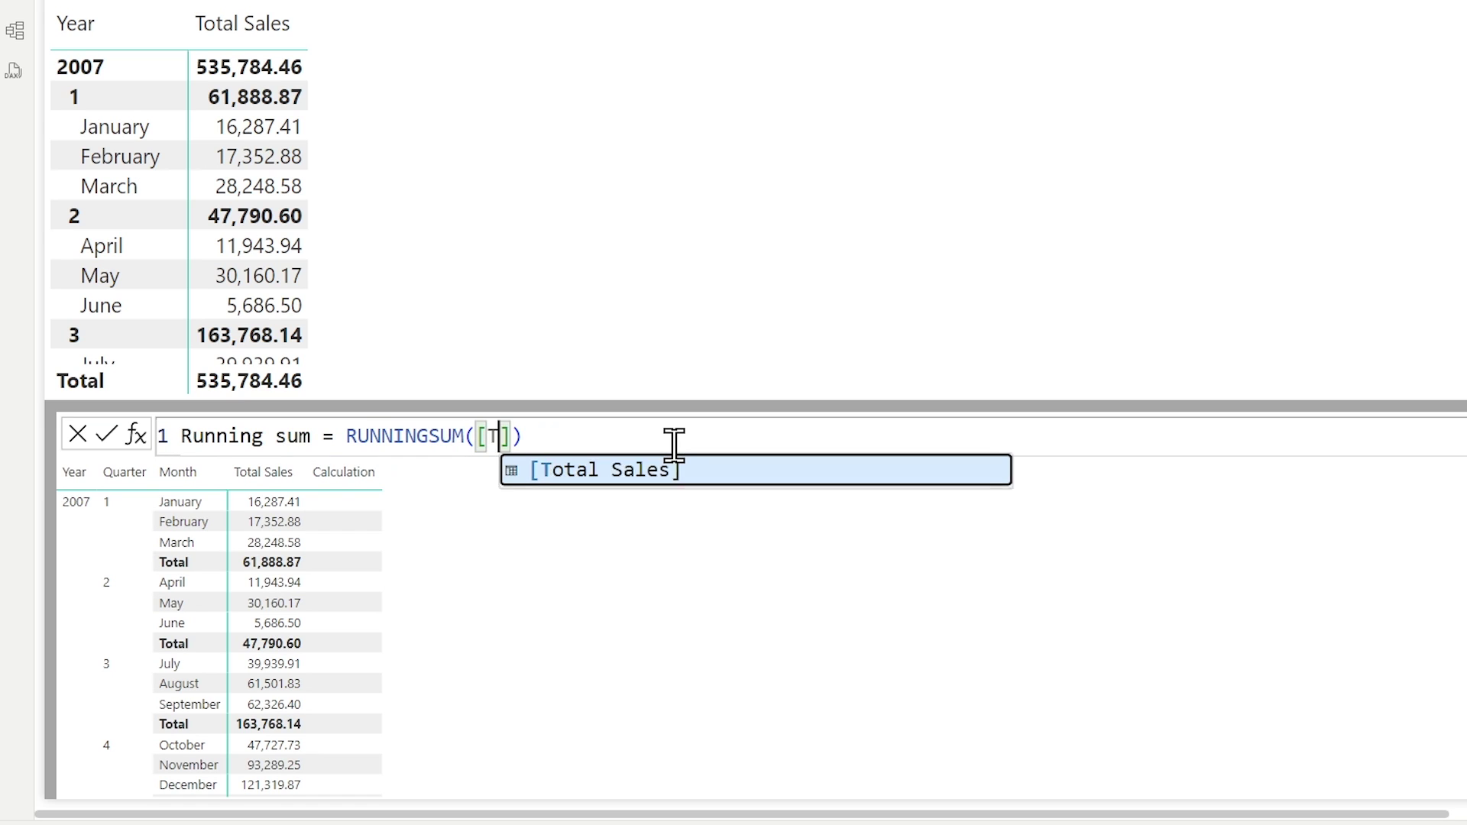
{"action": "key", "text": "Tab"}
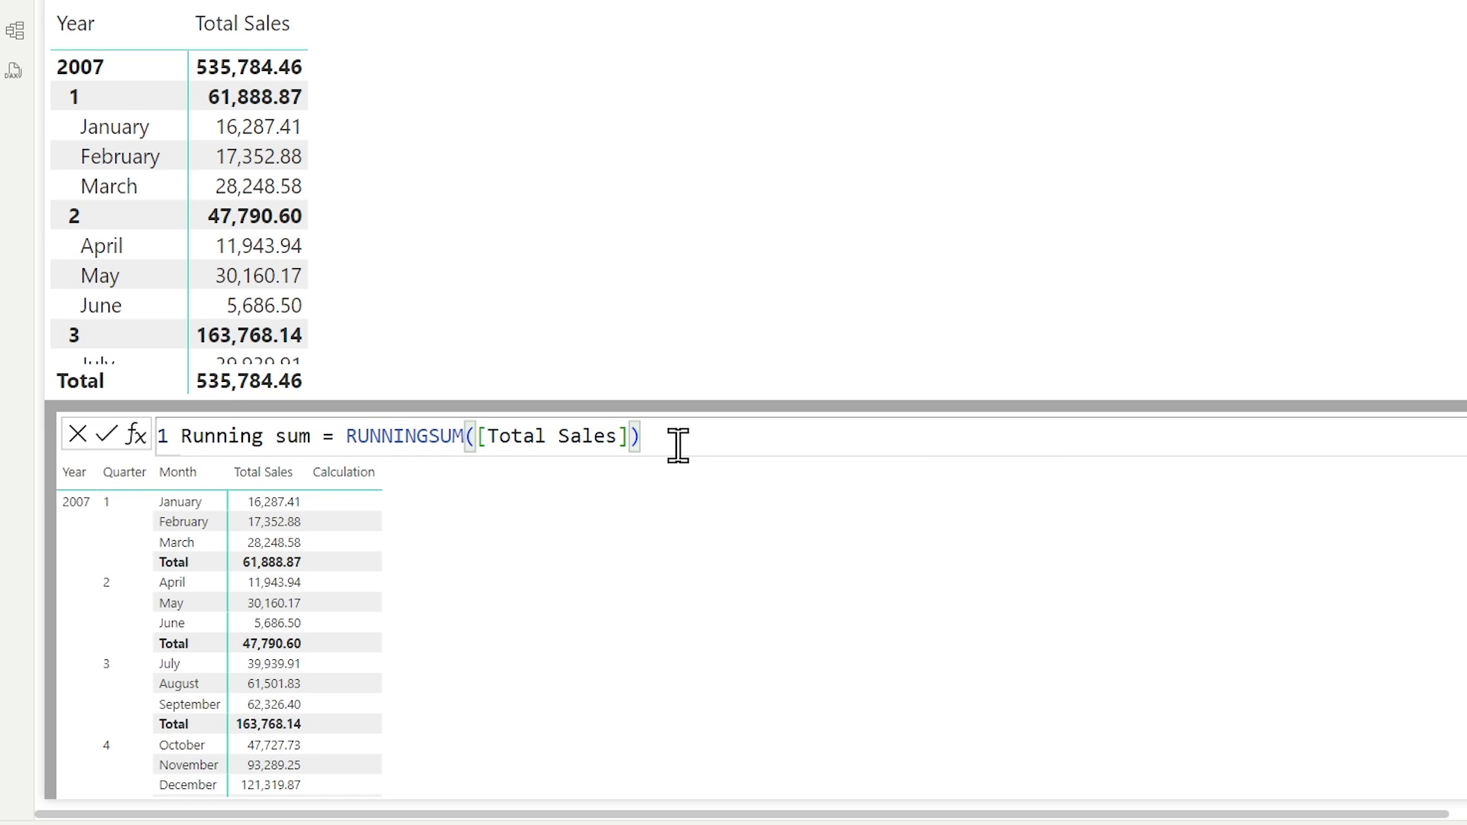
{"action": "key", "text": "Return"}
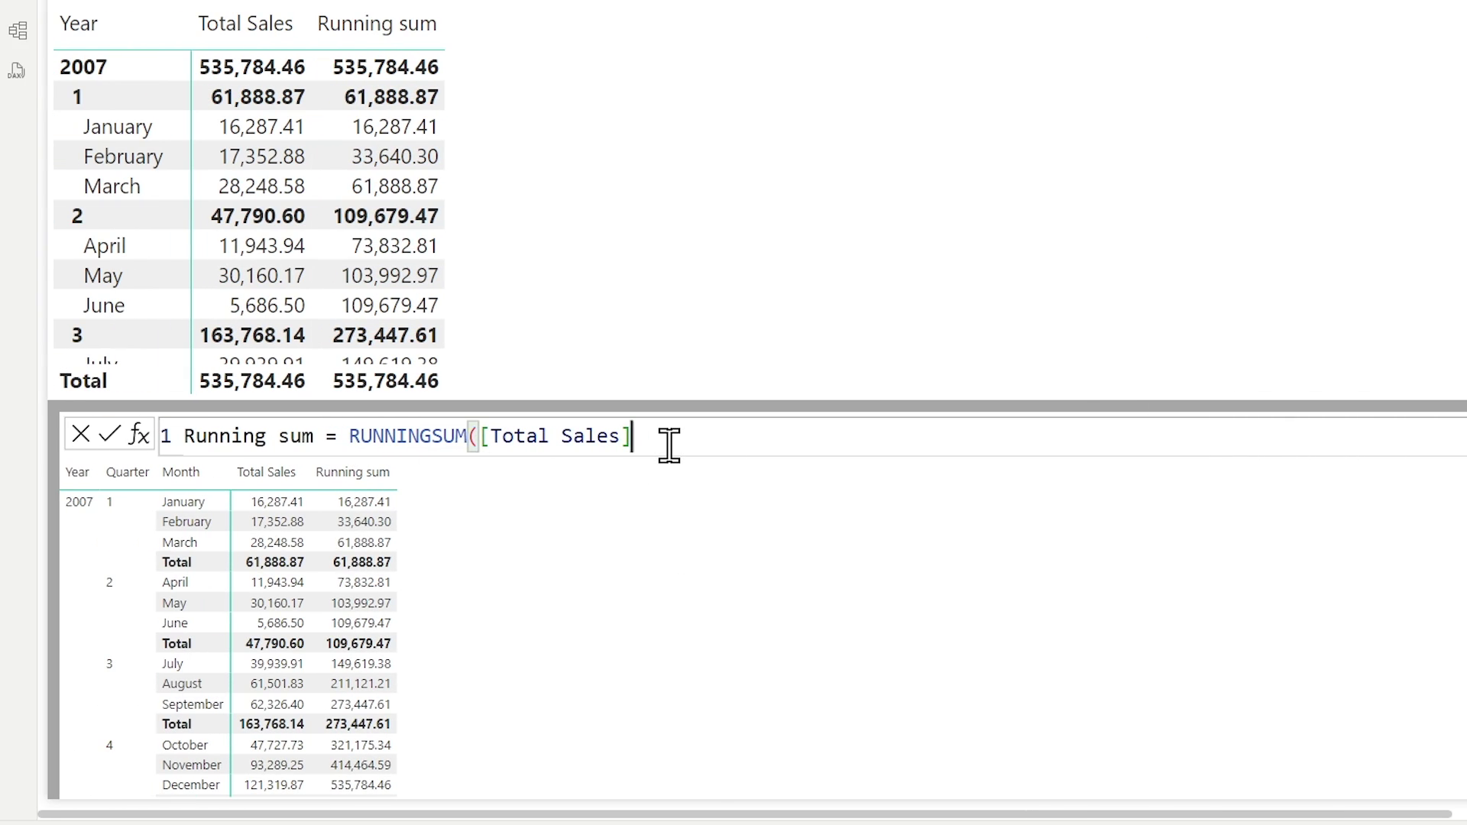
Step: Add ROWS as the next RUNNINGSUM argument after [Total Sales]
{"action": "type", "text": ","}
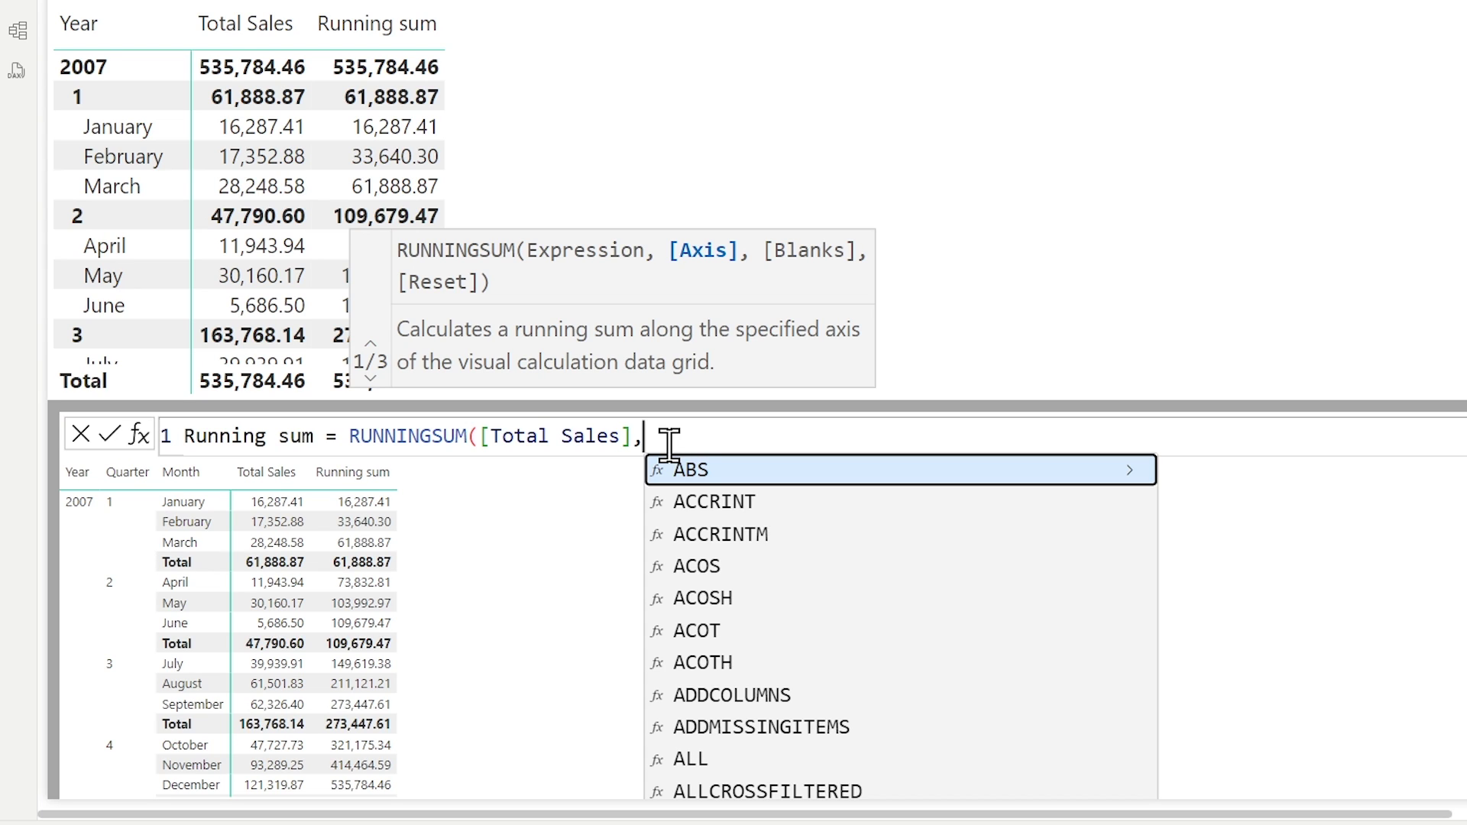
{"action": "type", "text": "ROWS"}
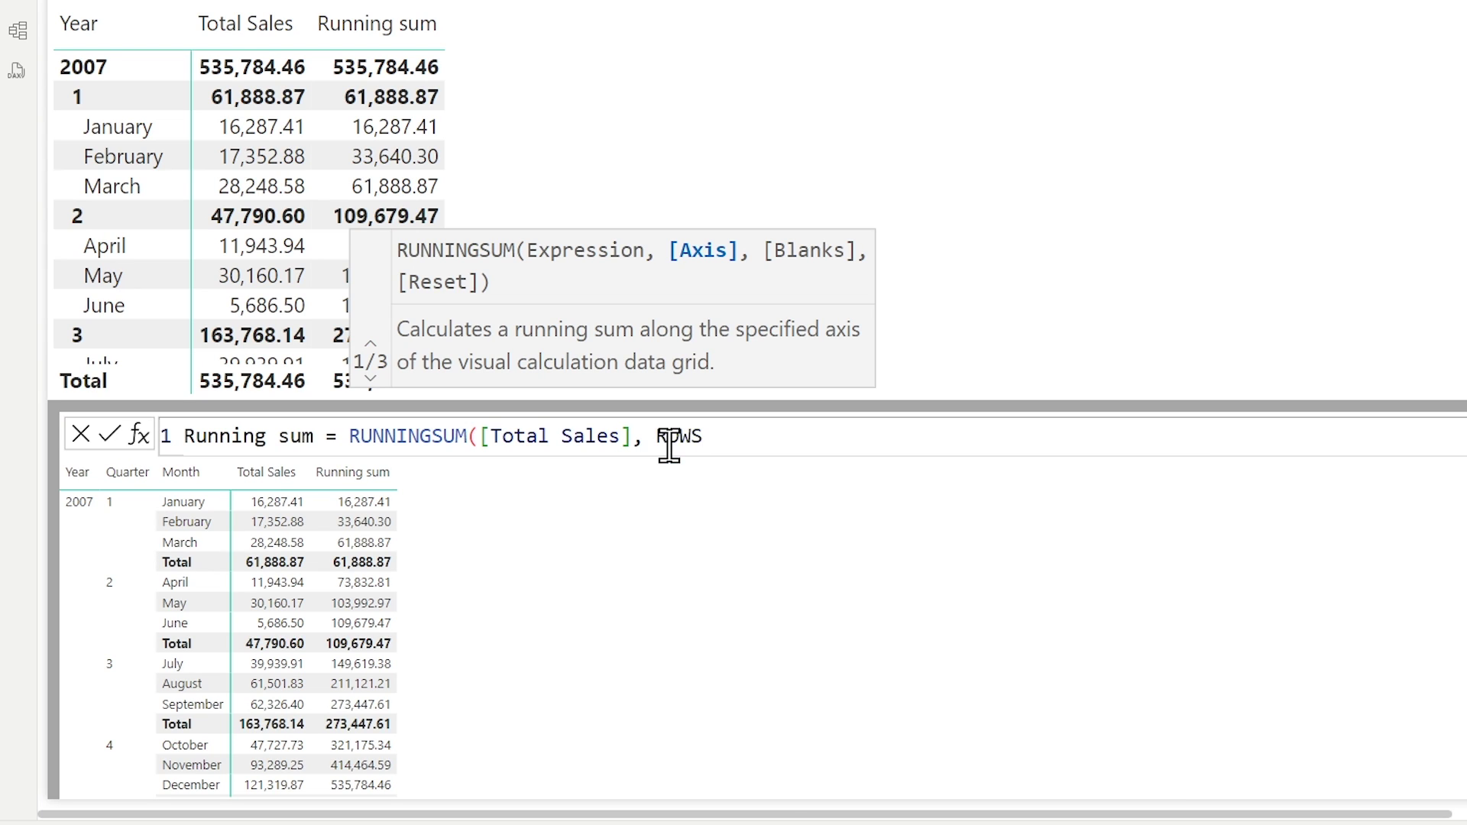
{"action": "type", "text": ", "}
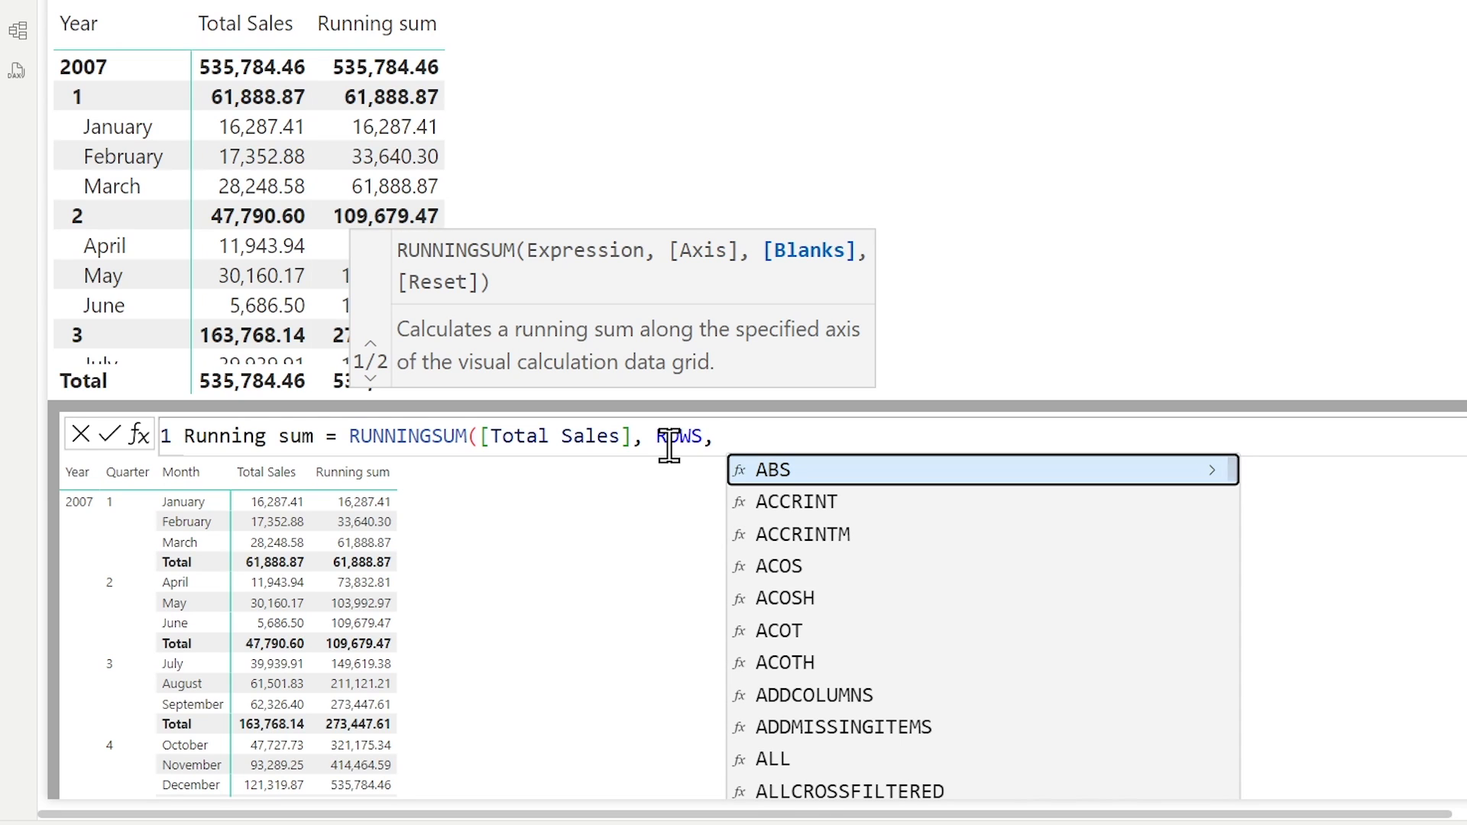
{"action": "type", "text": "first"}
{"action": "key", "text": "Tab"}
{"action": "key", "text": "BackSpace"}
{"action": "key", "text": "BackSpace"}
{"action": "key", "text": "BackSpace"}
{"action": "key", "text": "BackSpace"}
{"action": "key", "text": "BackSpace"}
{"action": "key", "text": "BackSpace"}
{"action": "key", "text": "BackSpace"}
{"action": "key", "text": "BackSpace"}
{"action": "key", "text": "BackSpace"}
{"action": "key", "text": "BackSpace"}
{"action": "key", "text": "BackSpace"}
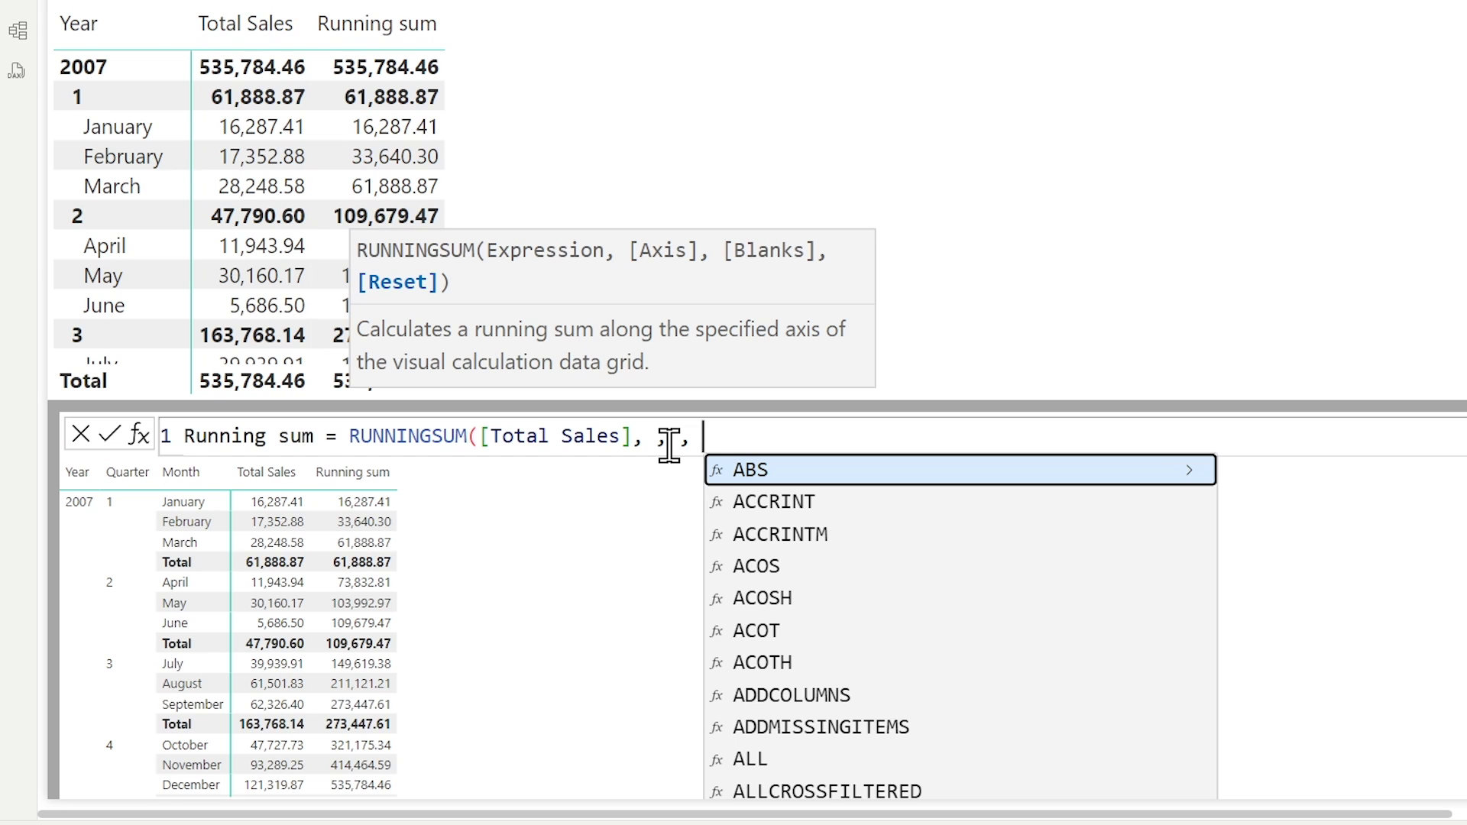
Step: Finish the running sum with LOWESTPARENT as the reset argument so it restarts each quarter
{"action": "type", "text": "lowestparent"}
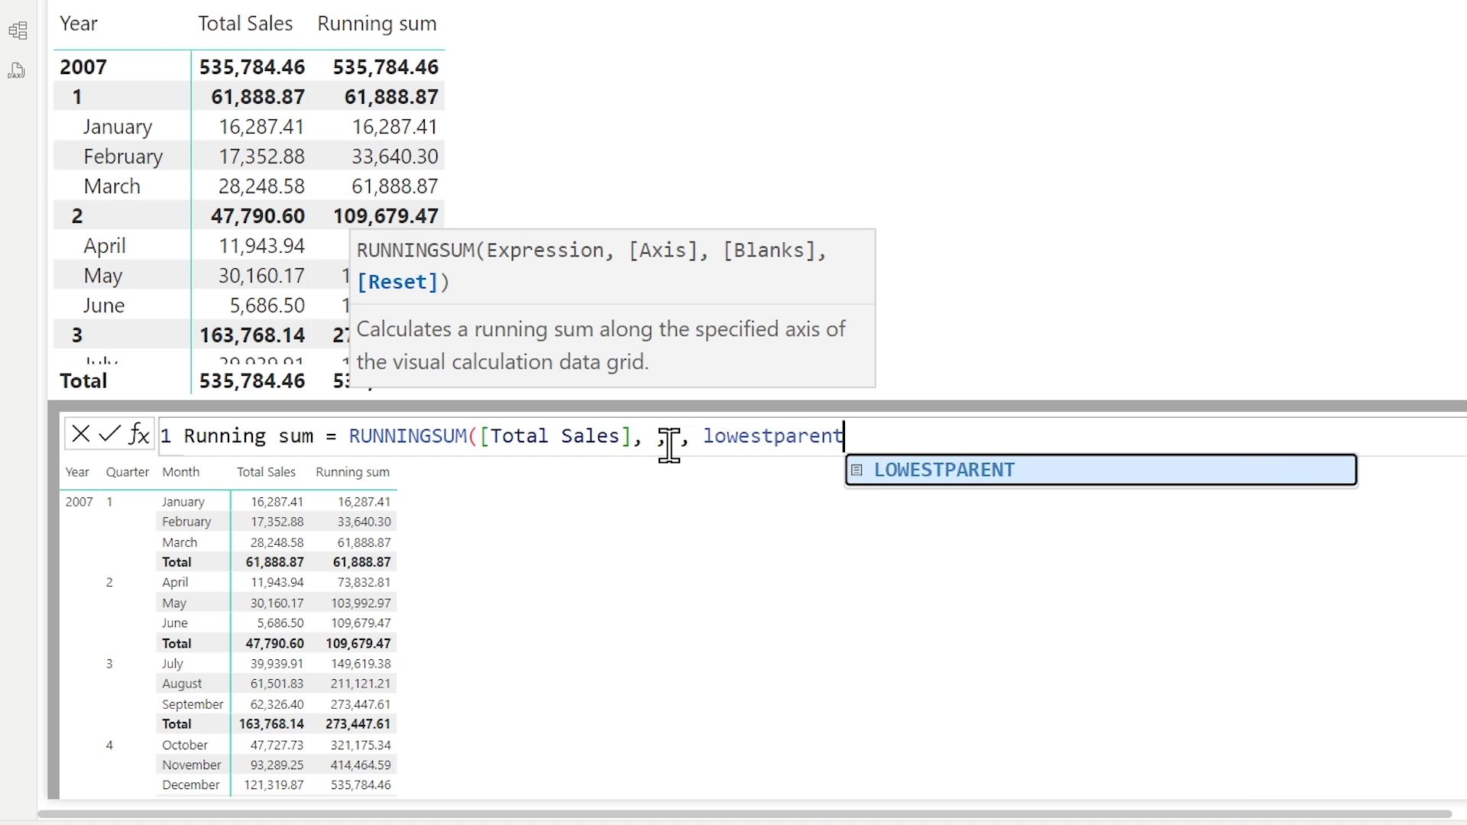
{"action": "key", "text": "Tab"}
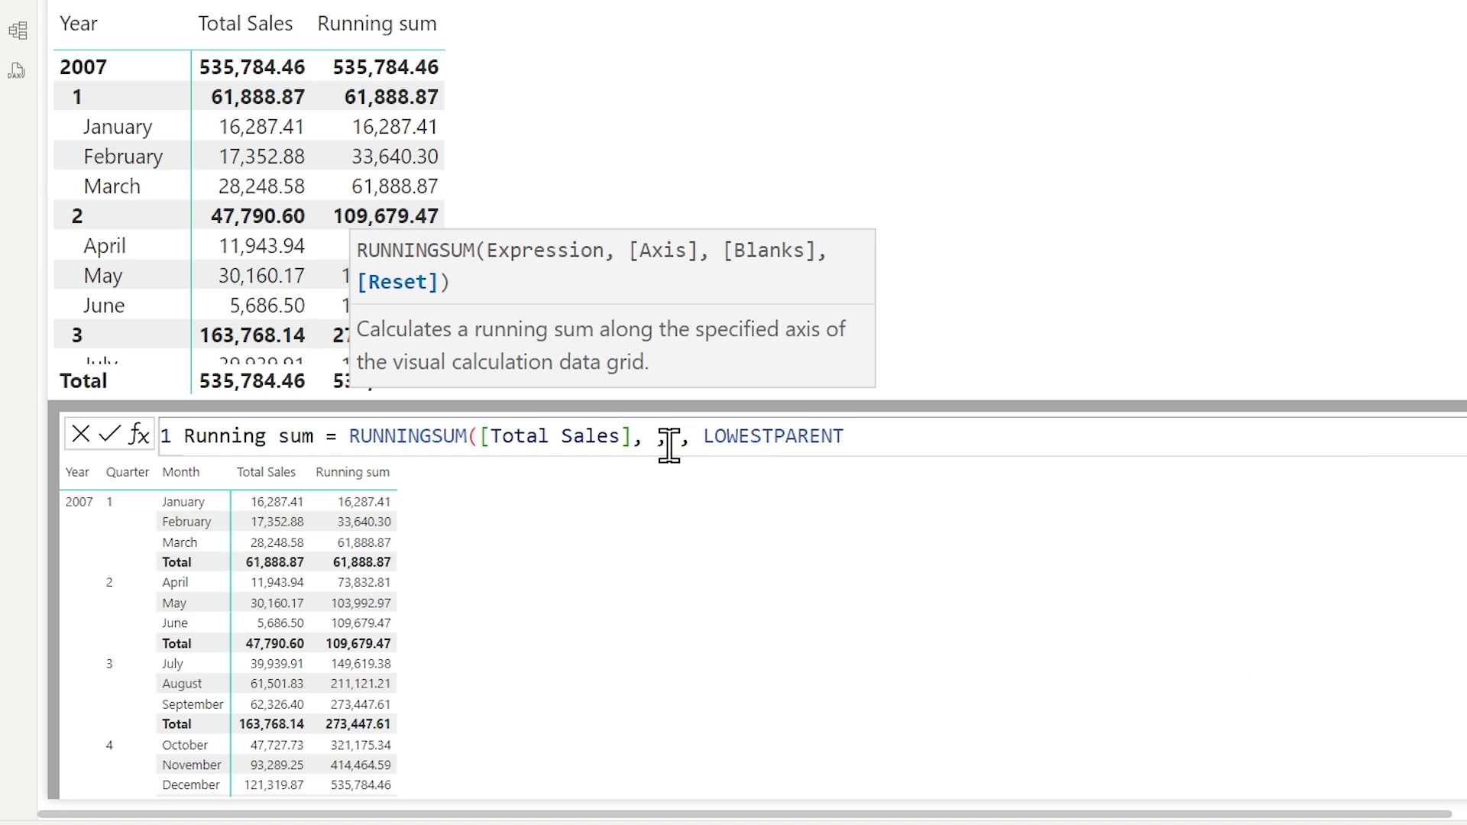
{"action": "type", "text": ")"}
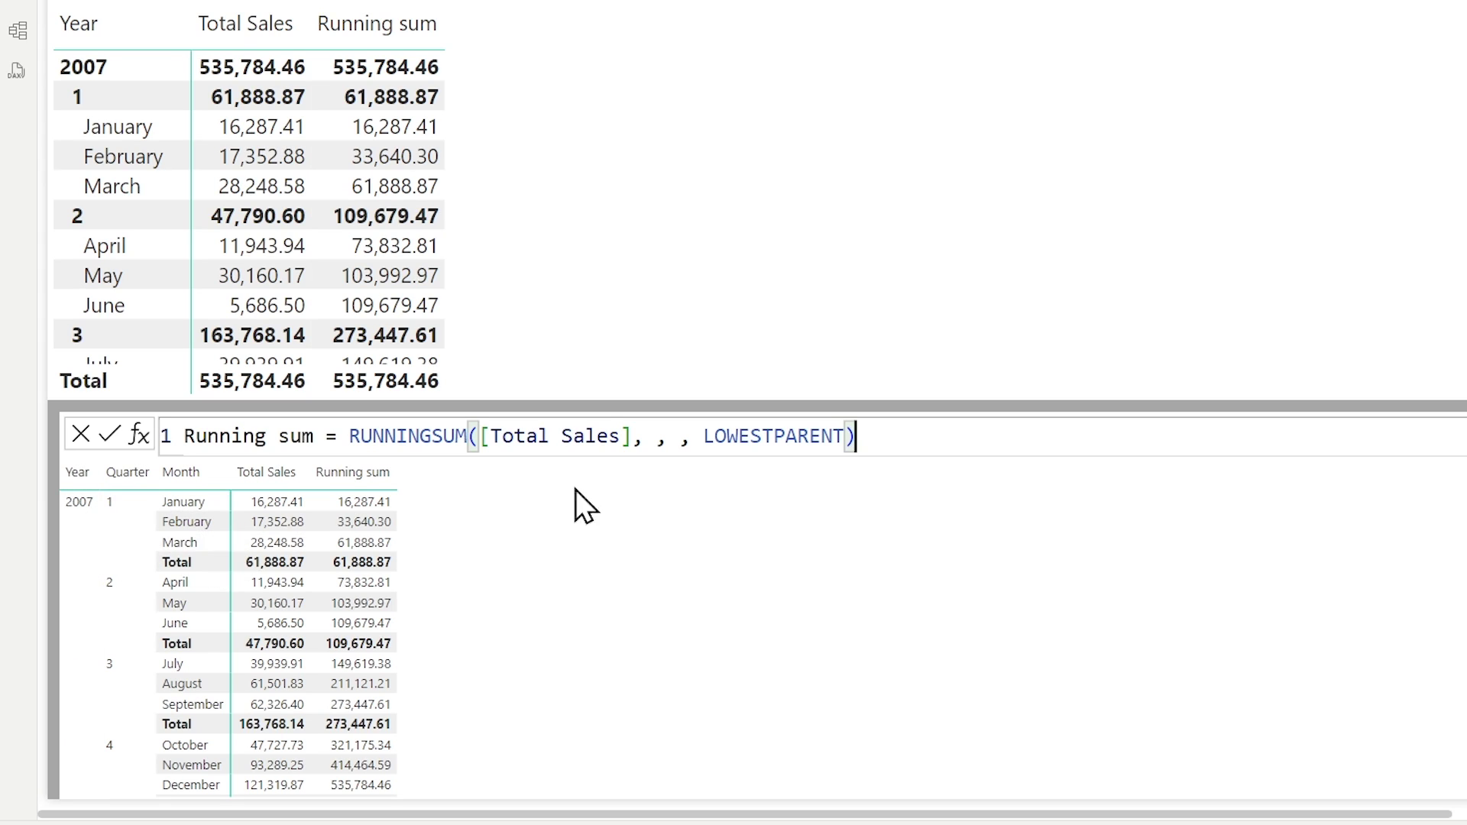
{"action": "key", "text": "Return"}
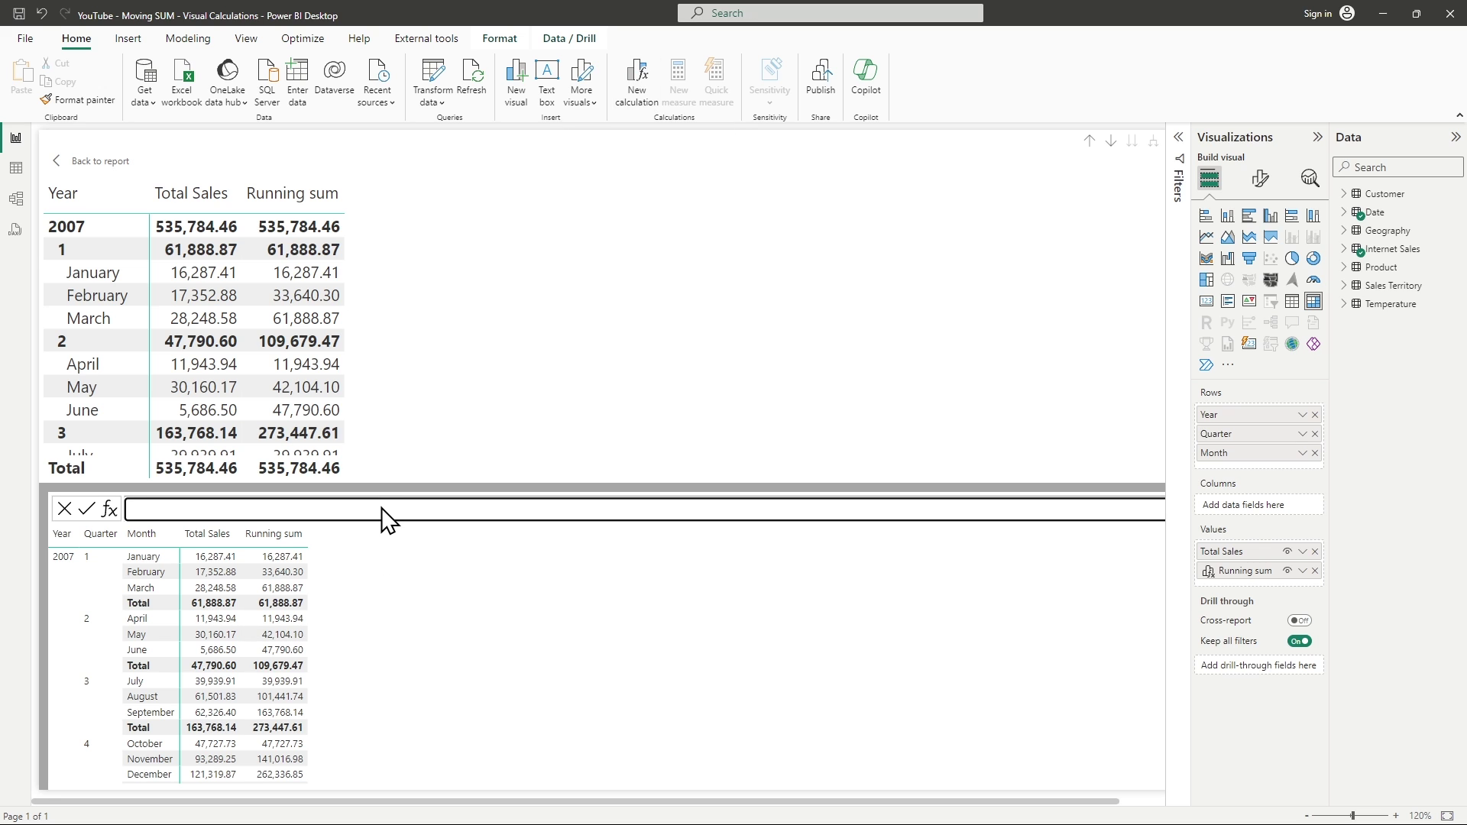
Step: Name the new calculation Moving Sum and give it the formula RANGE(-2)
{"action": "key", "text": "BackSpace"}
{"action": "type", "text": "Moving"}
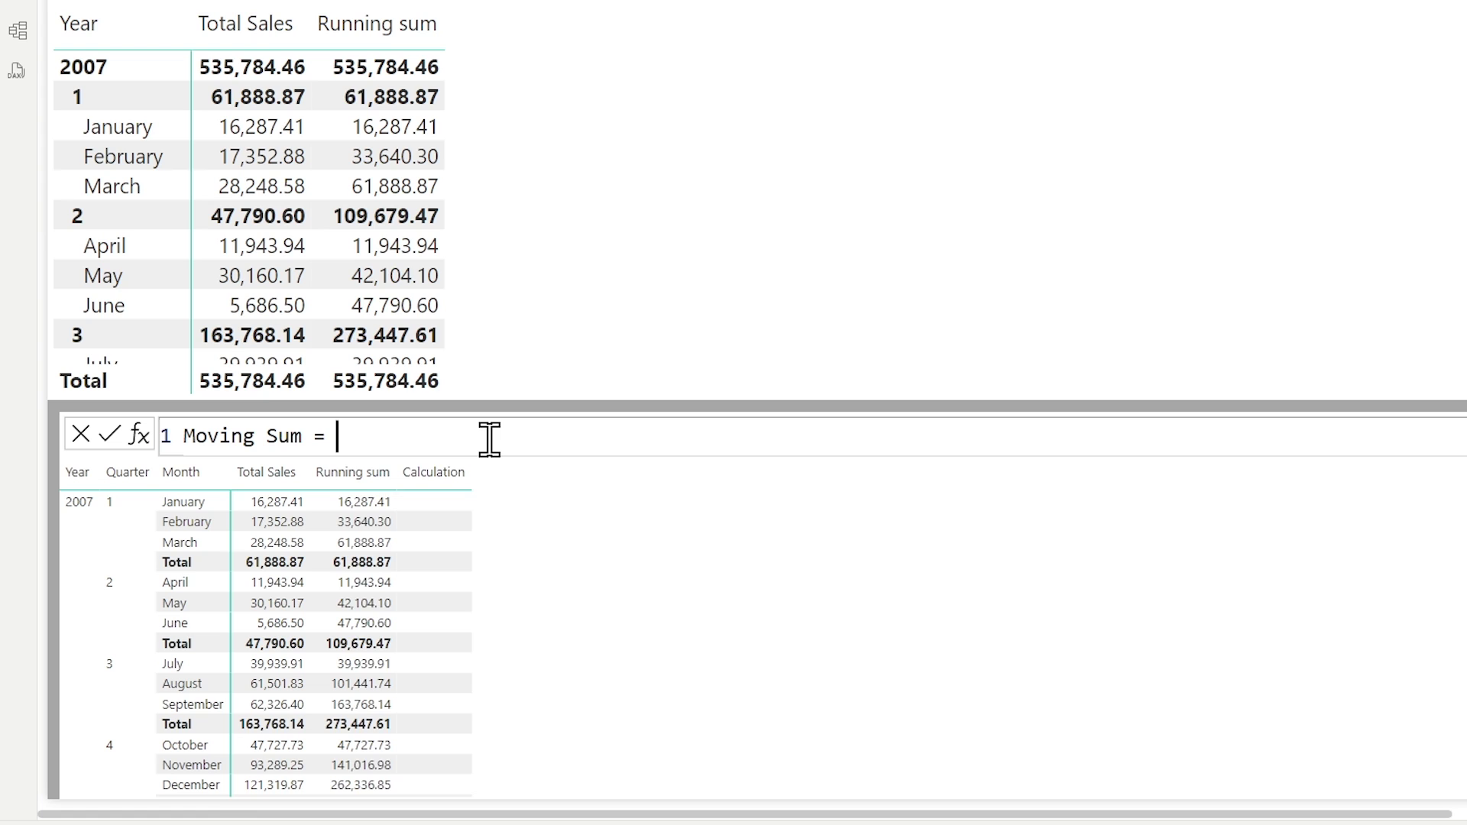
{"action": "type", "text": "range"}
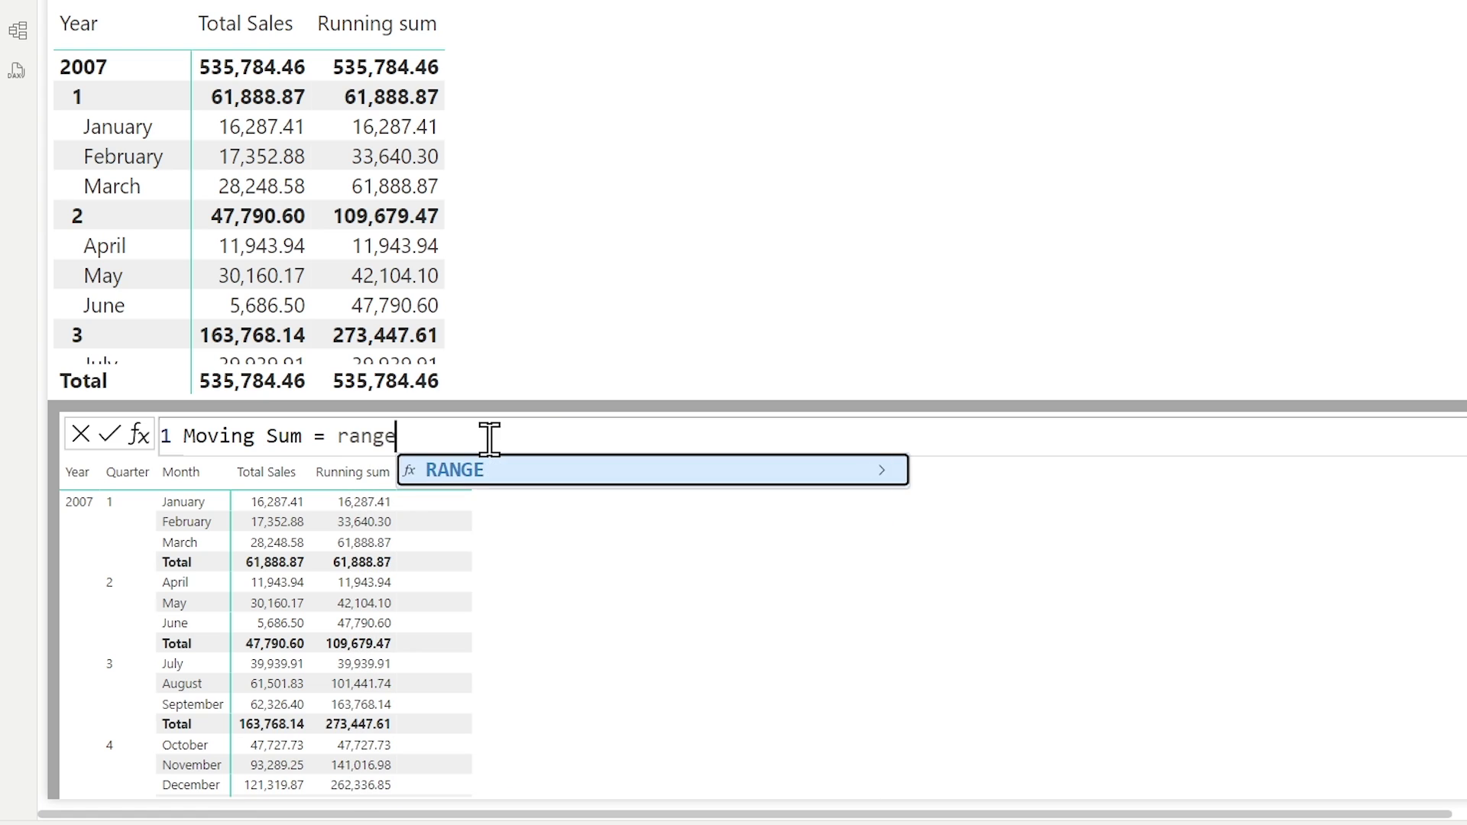
{"action": "key", "text": "Tab"}
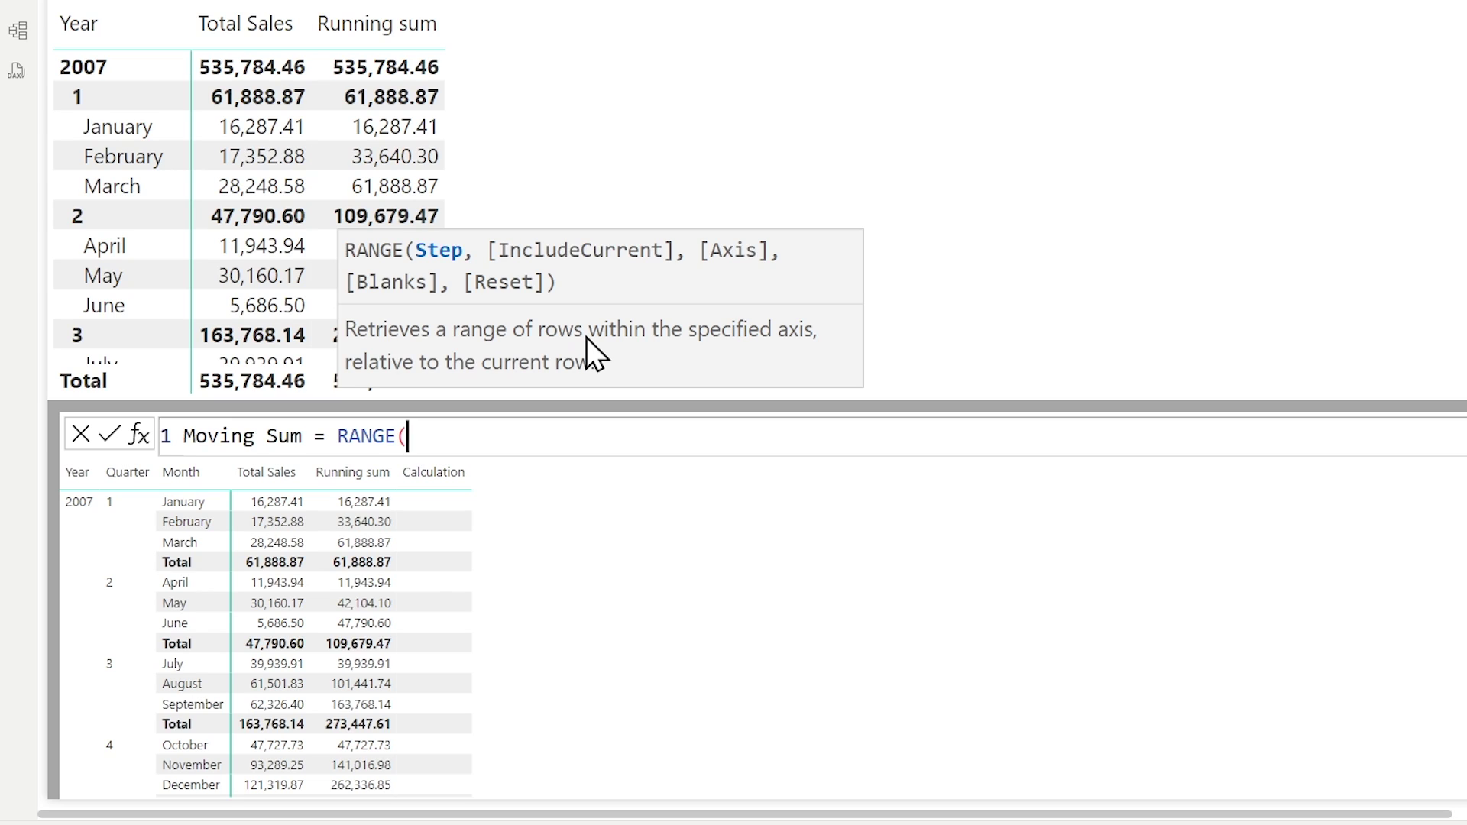
{"action": "type", "text": "-1"}
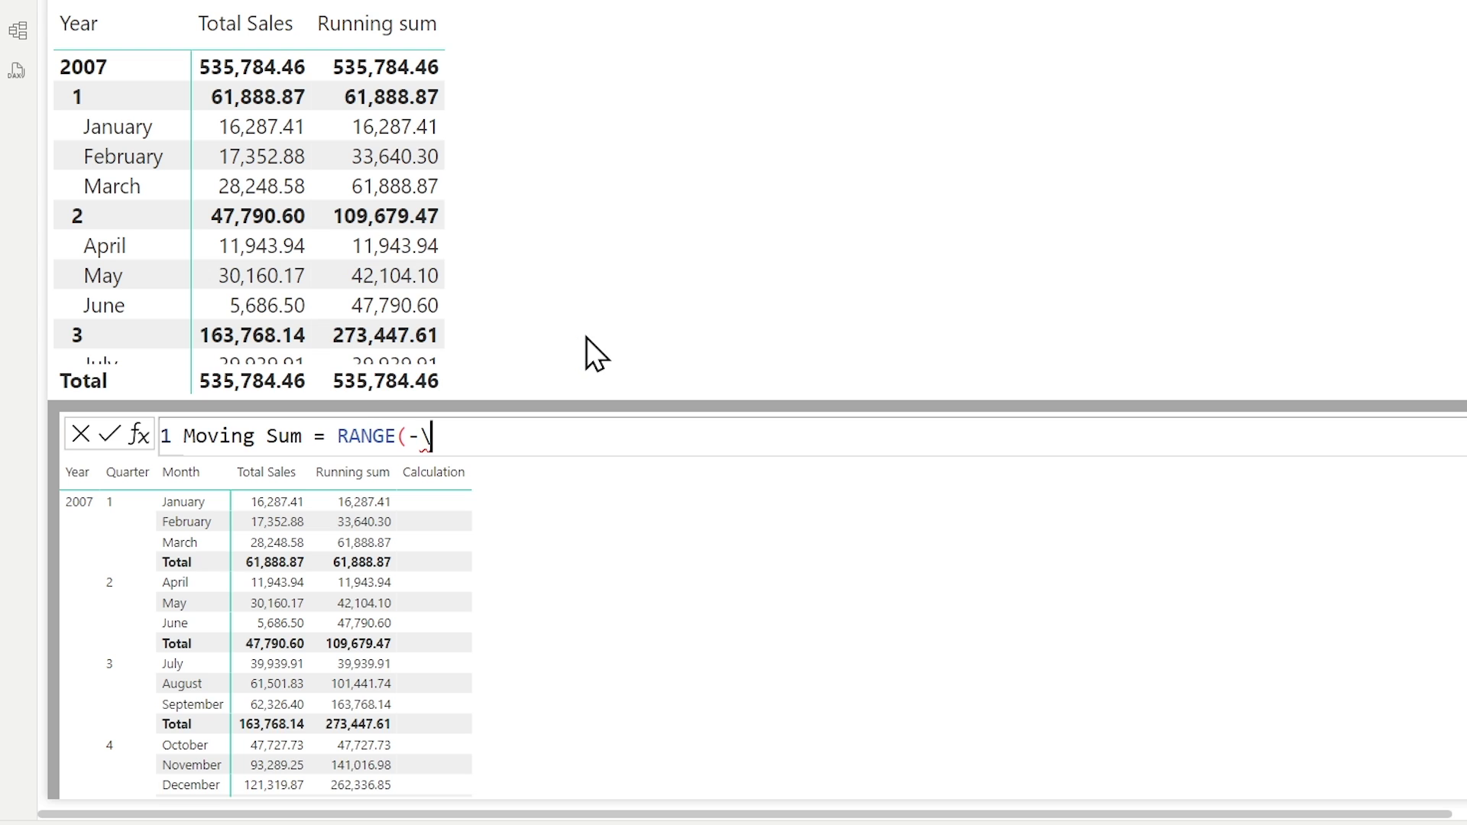
{"action": "type", "text": "2)"}
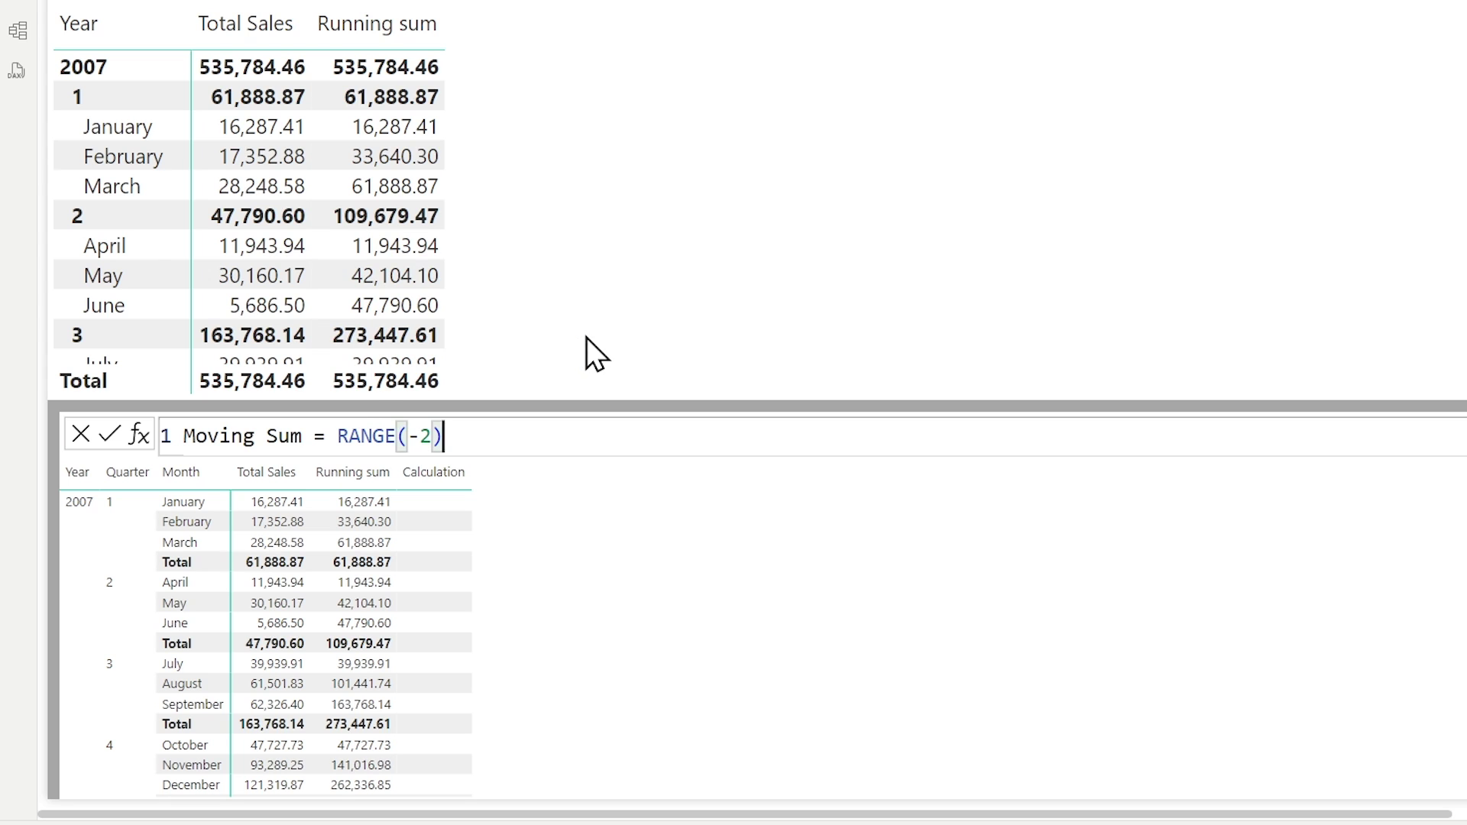
{"action": "left_click_drag", "start_coordinate": [339, 435], "coordinate": [459, 435]}
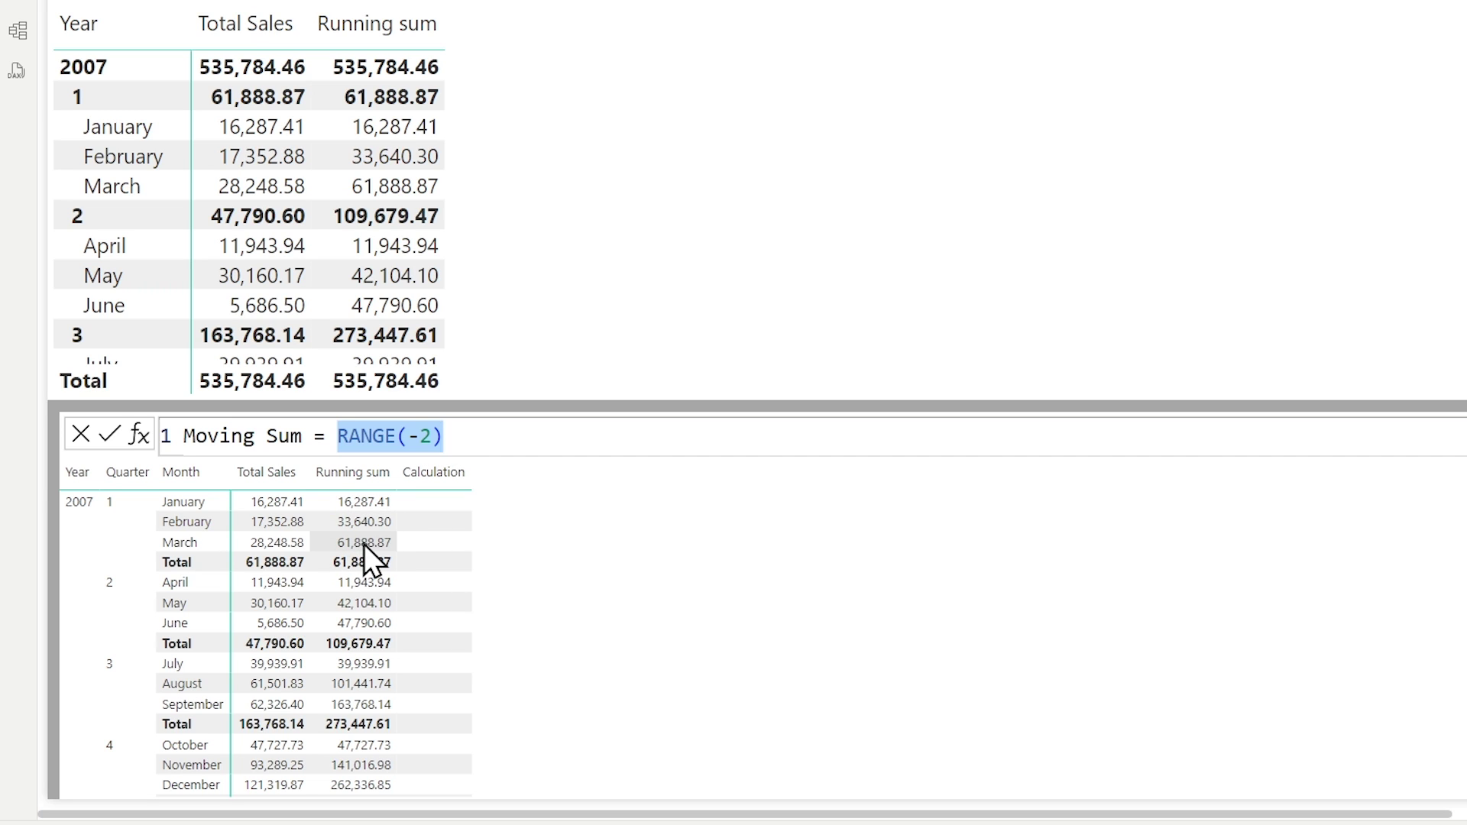
{"action": "left_click", "coordinate": [510, 441]}
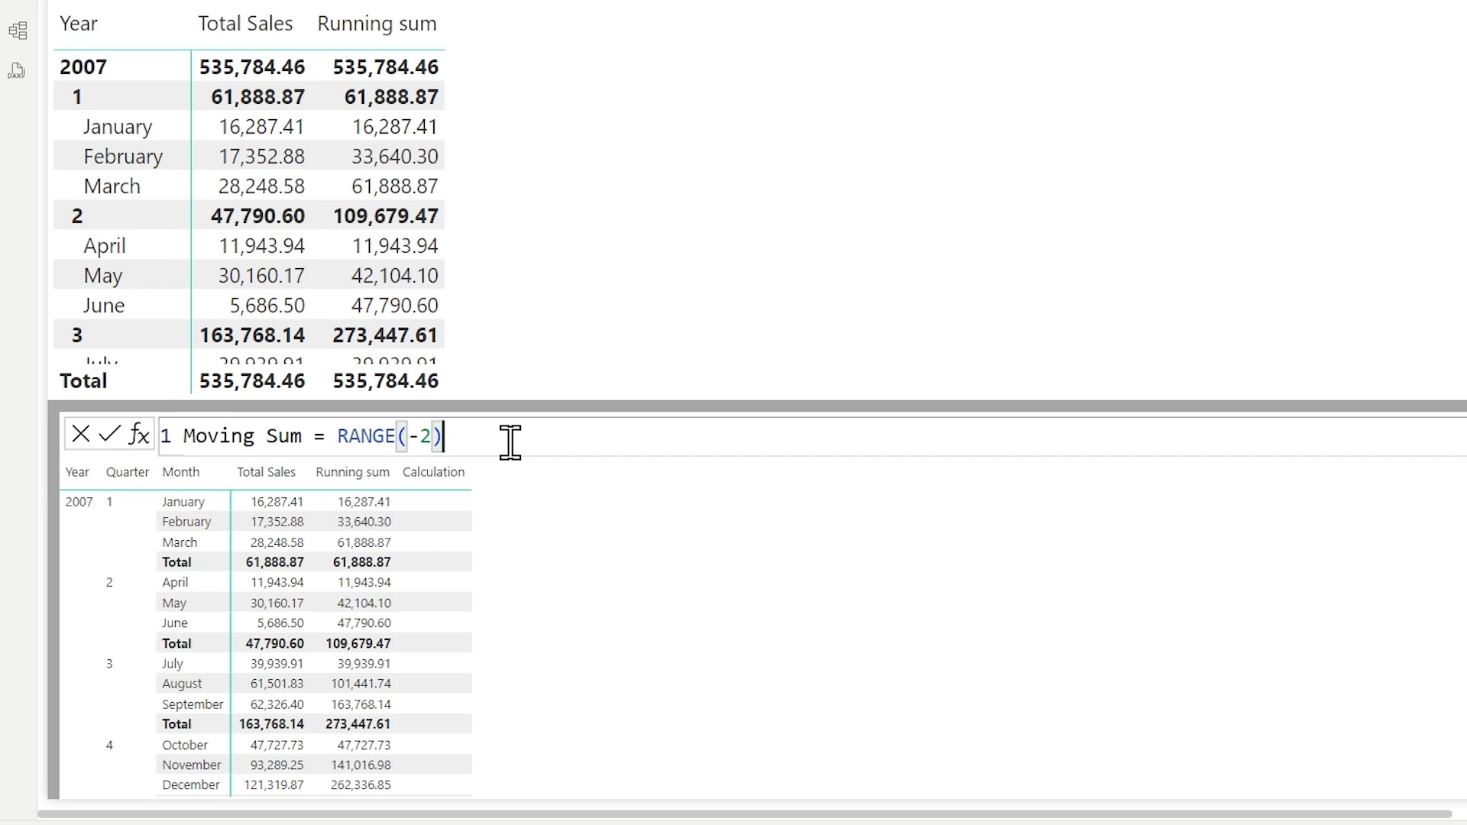
{"action": "key", "text": "Return"}
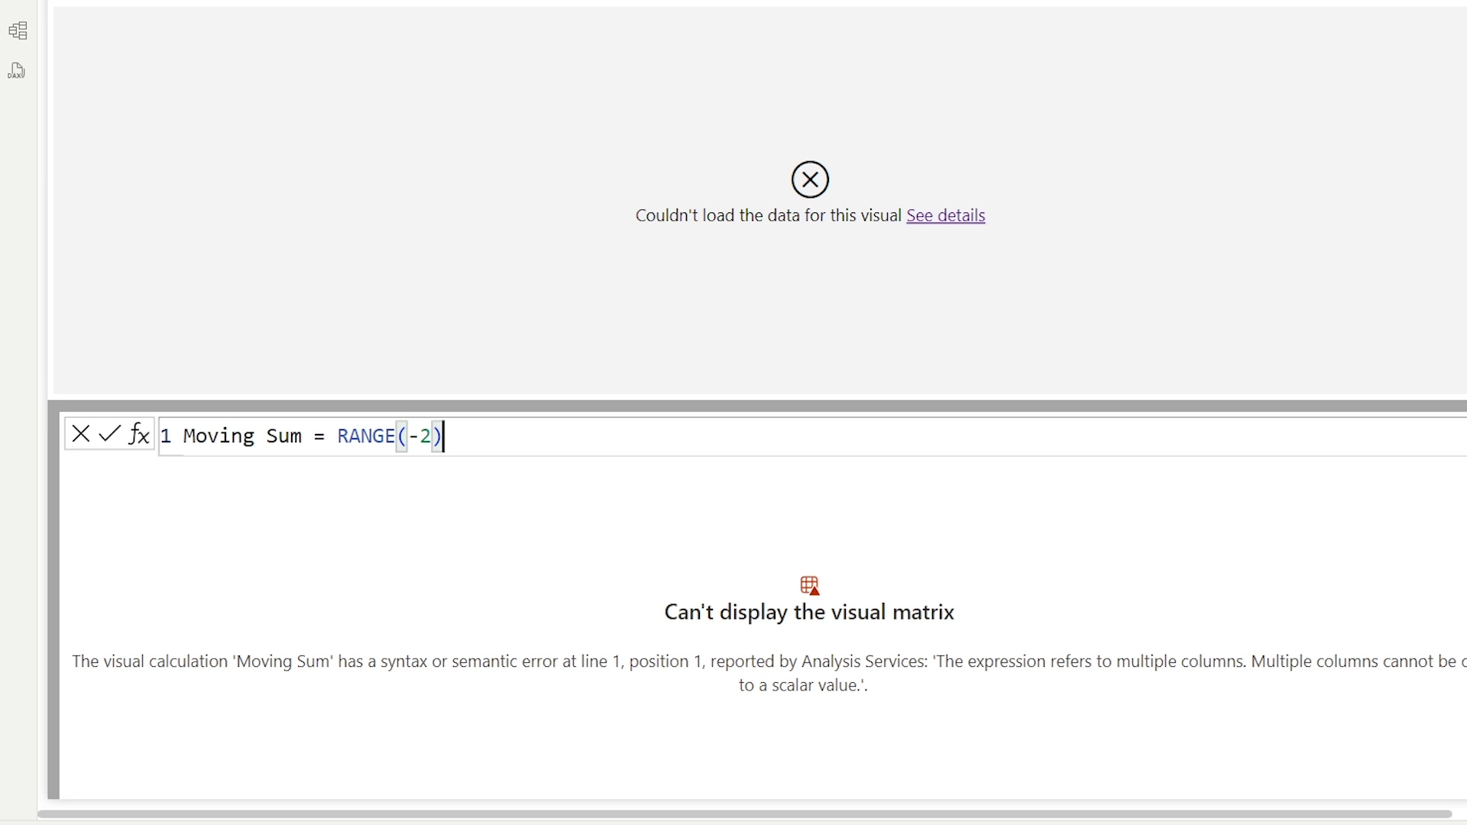
Step: Wrap the Moving Sum formula as SUMX( RANGE(-2), [Total Sales])
{"action": "left_click", "coordinate": [337, 436]}
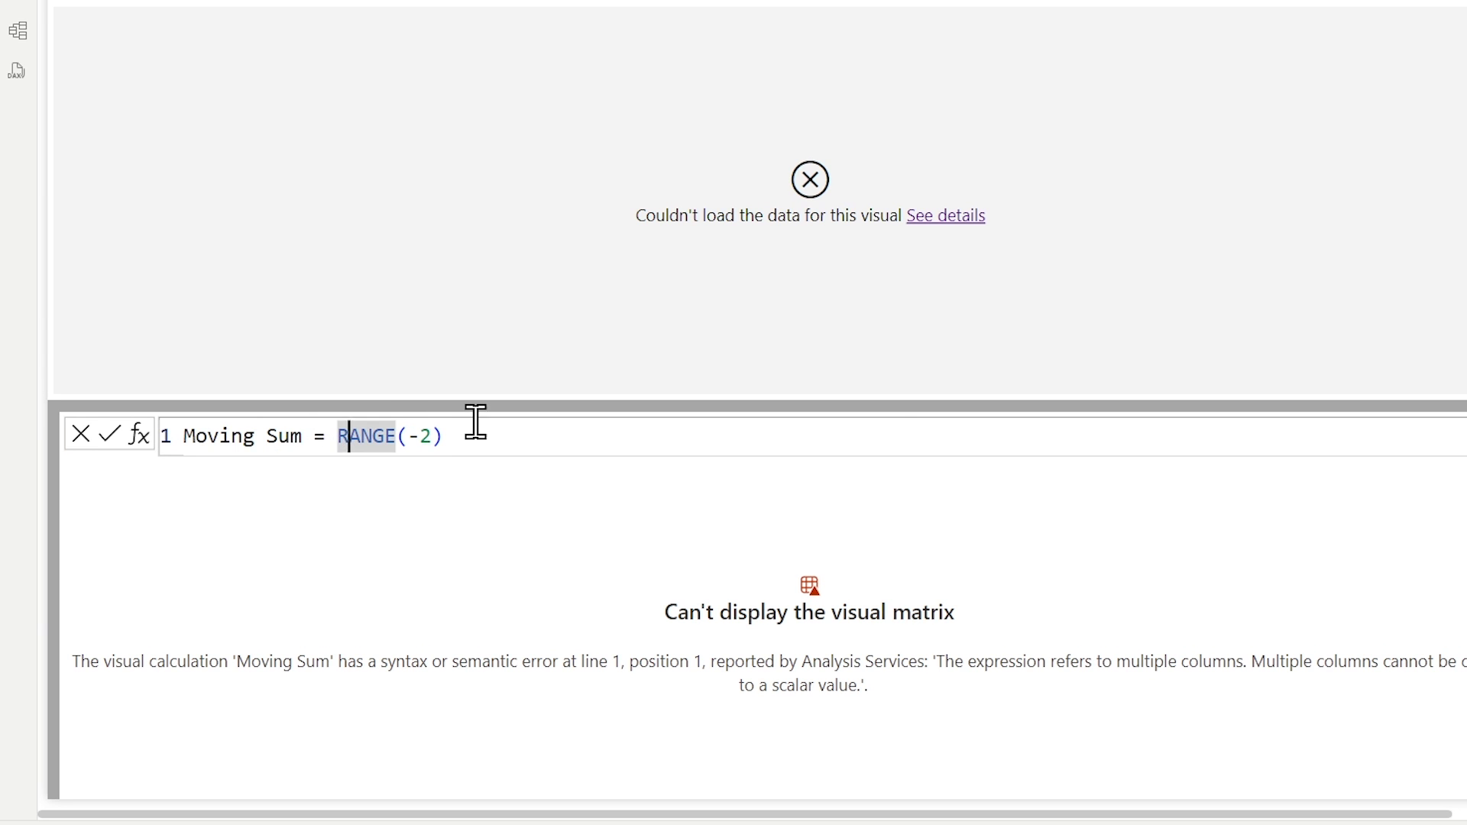
{"action": "type", "text": "SUMX("}
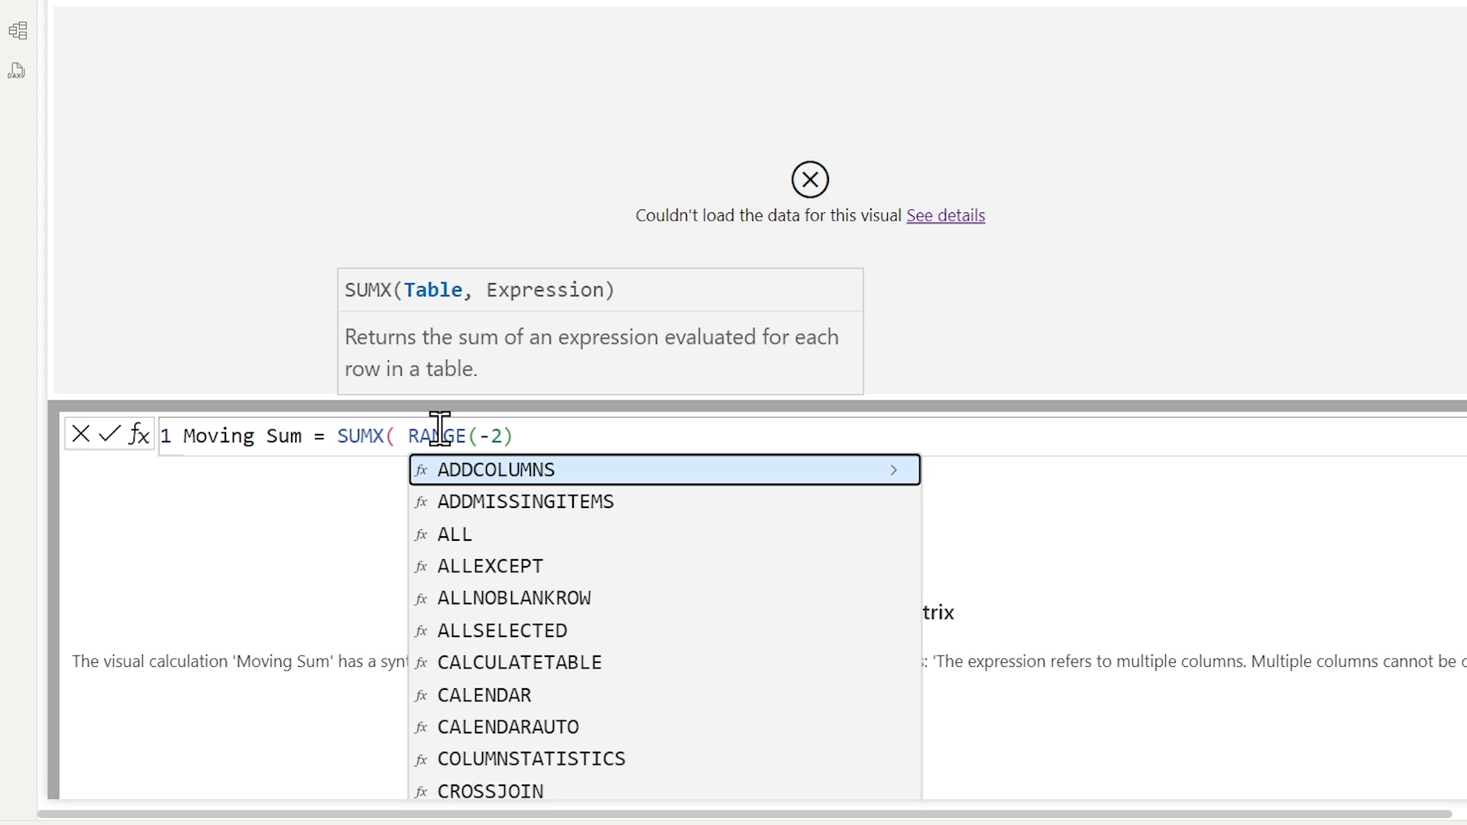
{"action": "key", "text": "End"}
{"action": "type", "text": ", [TOT"}
{"action": "key", "text": "Tab"}
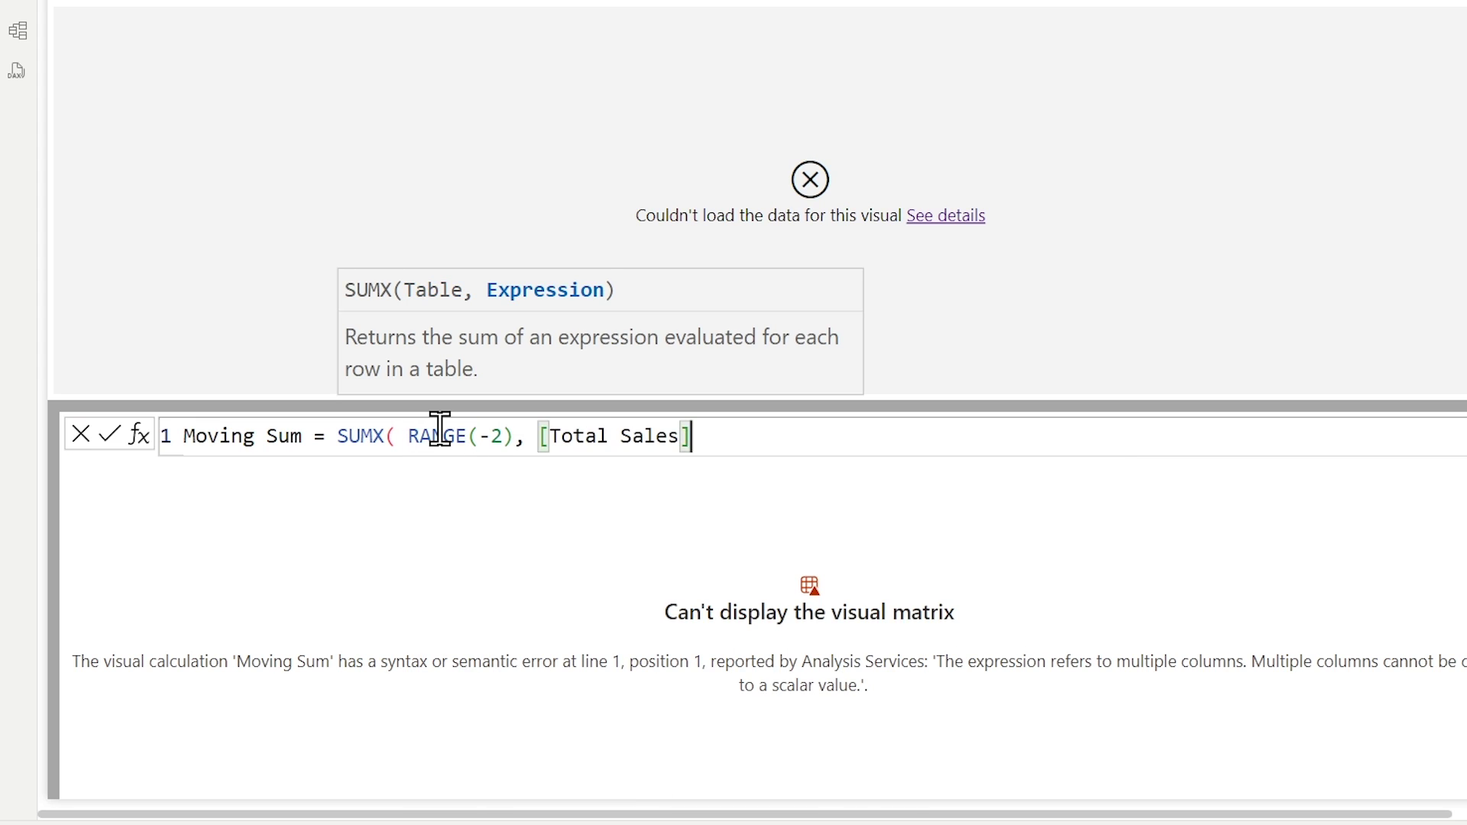
{"action": "type", "text": ")"}
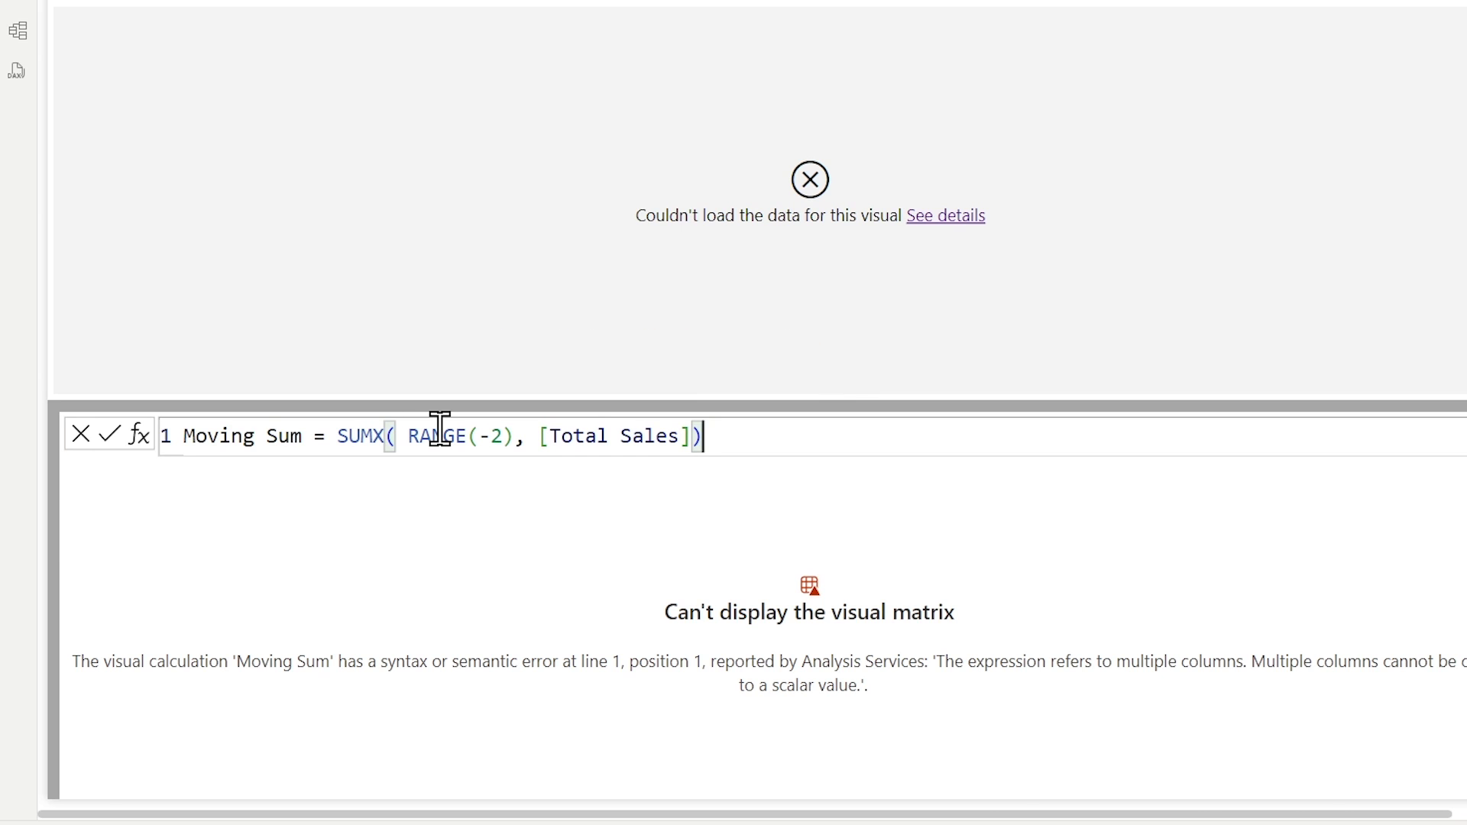